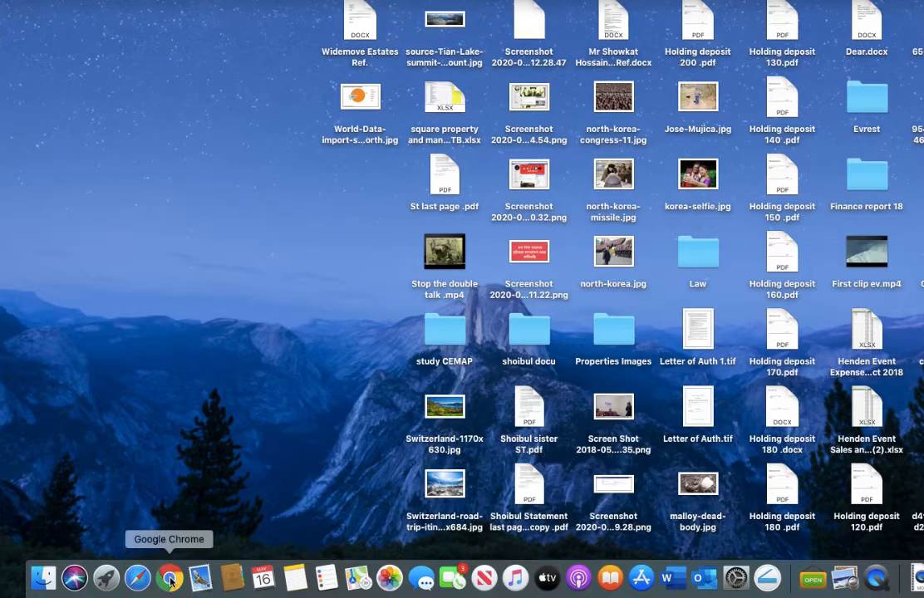
Switch to Google Chrome and look over the Bengalibob Facebook page and its recent posts
left_click(170, 576)
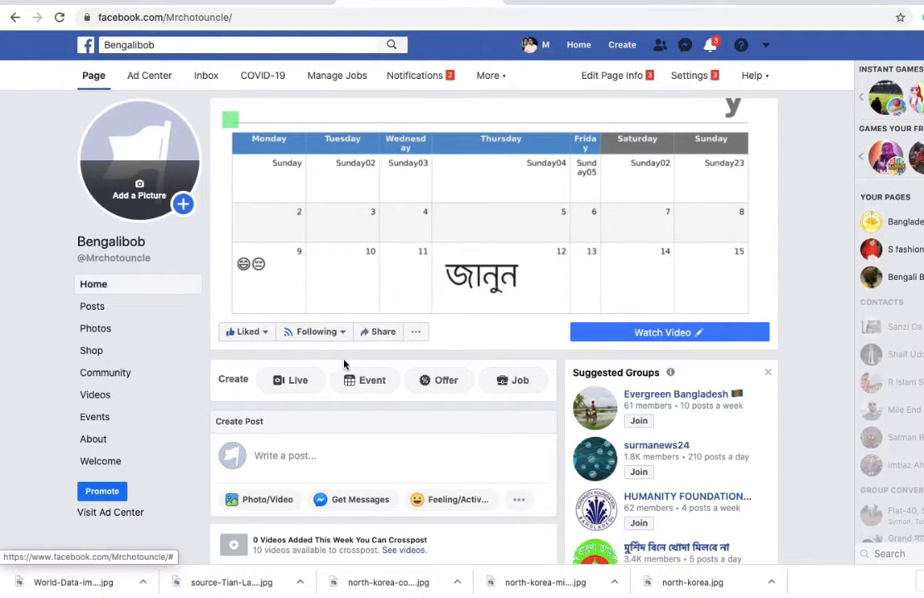
scroll(345, 363, "down", 2)
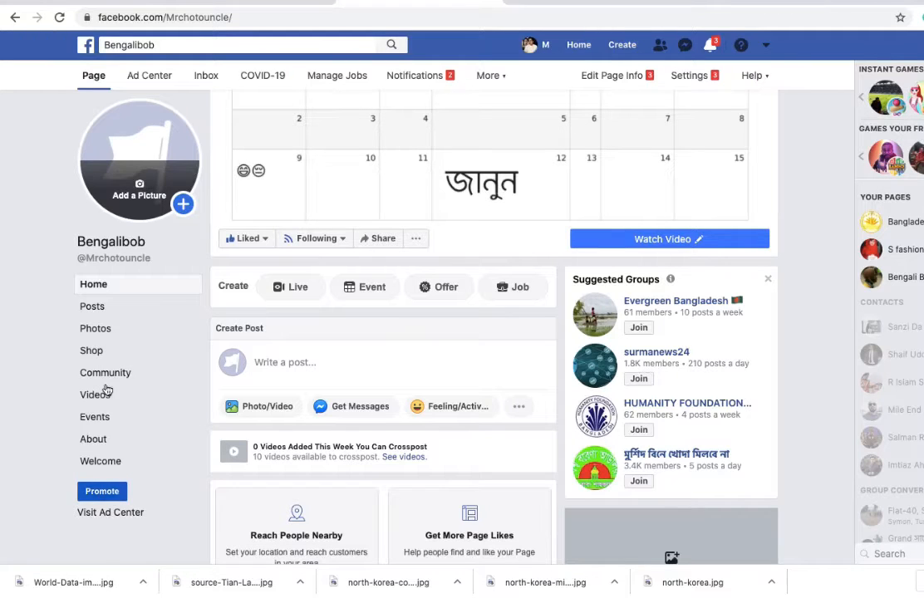
scroll(262, 466, "down", 6)
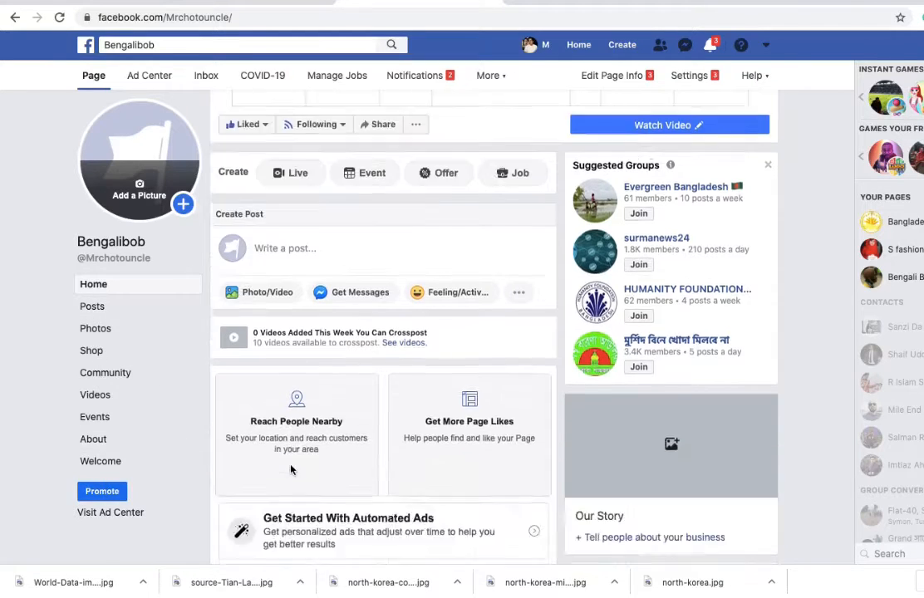
scroll(415, 379, "up", 3)
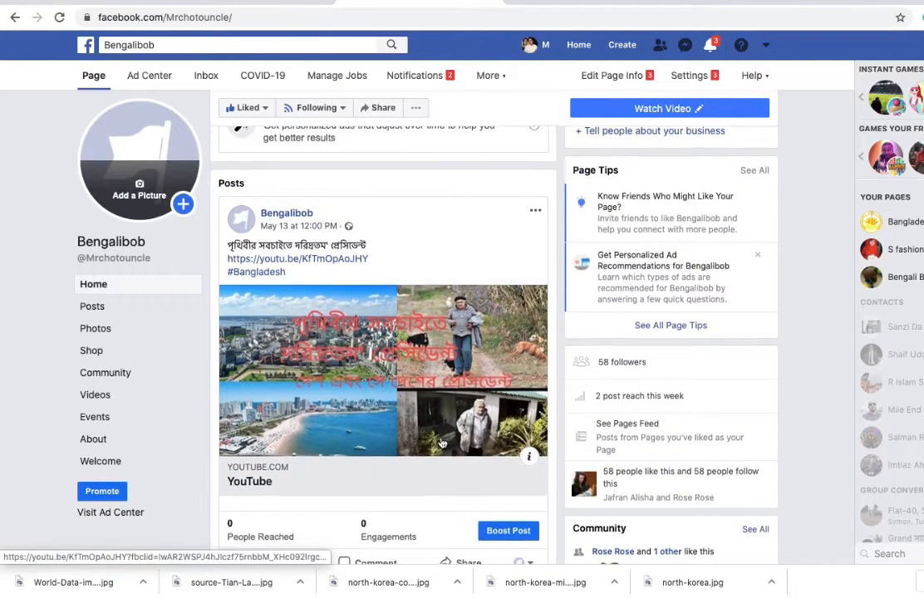
scroll(432, 358, "down", 3)
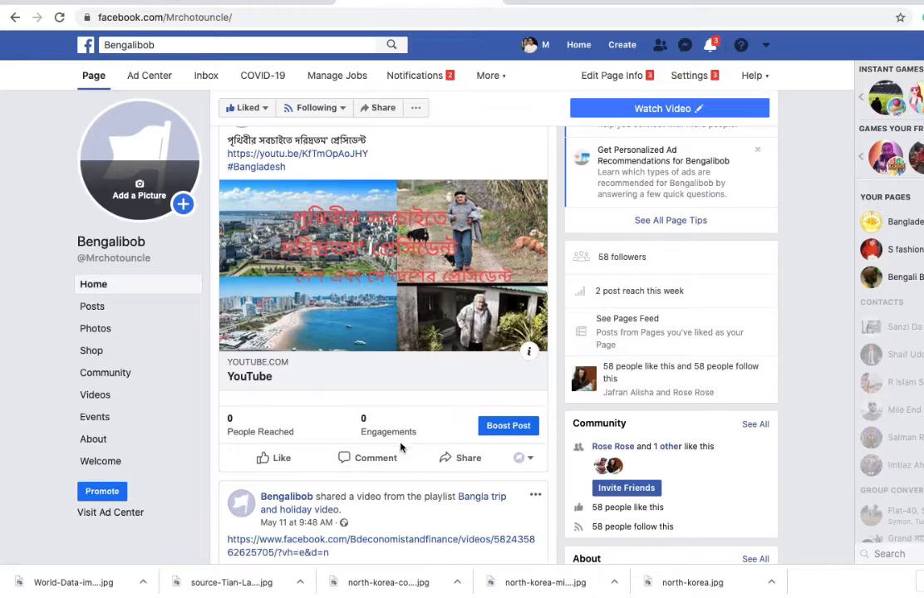
scroll(333, 465, "down", 4)
scroll(269, 494, "down", 4)
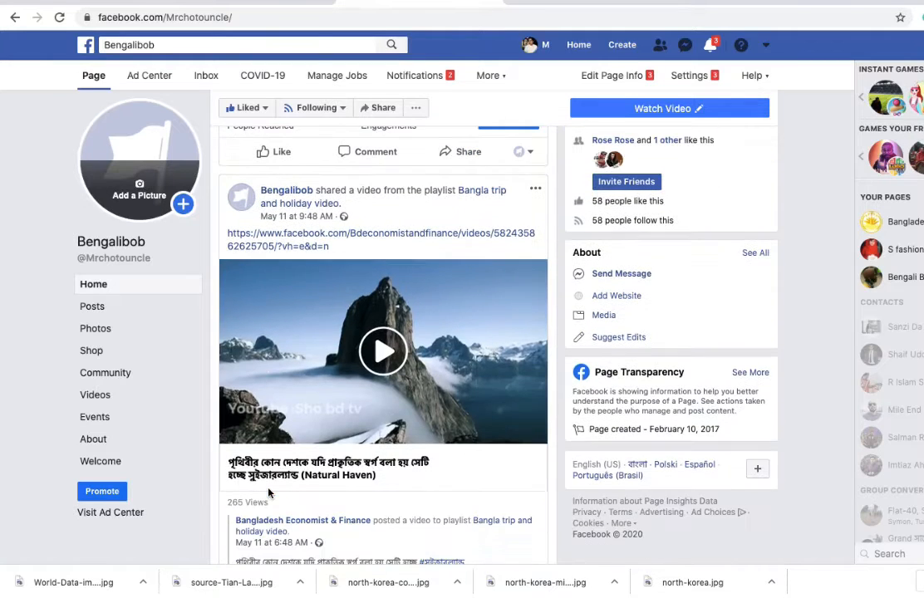
Start a new promotion for the Bengalibob page with the Promote Your Page goal
left_click(119, 496)
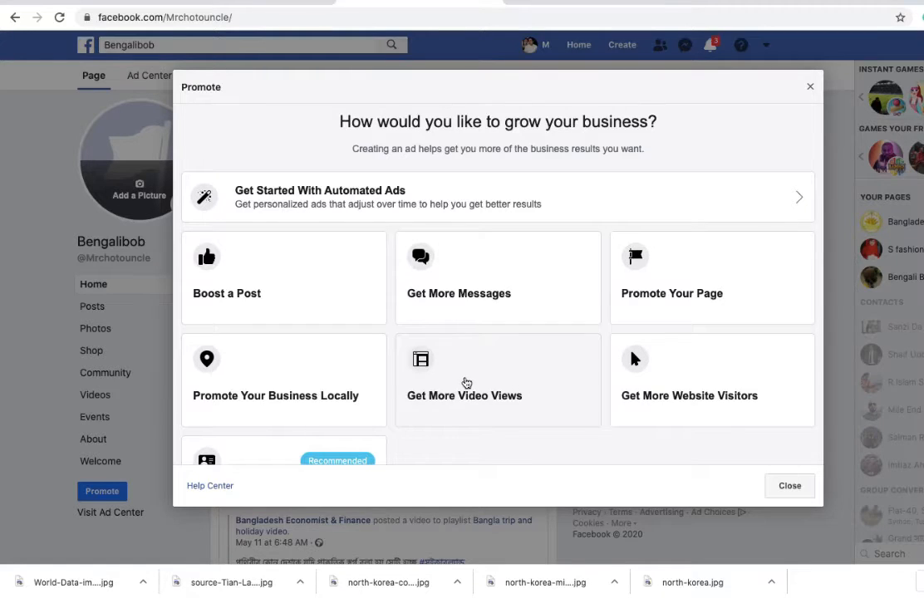
scroll(487, 327, "down", 2)
scroll(486, 327, "up", 1)
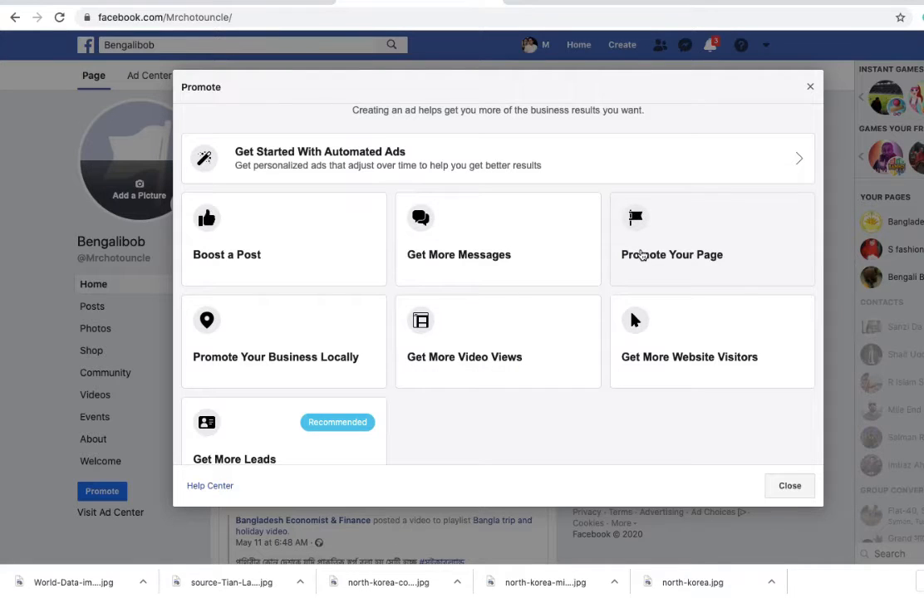
left_click(641, 254)
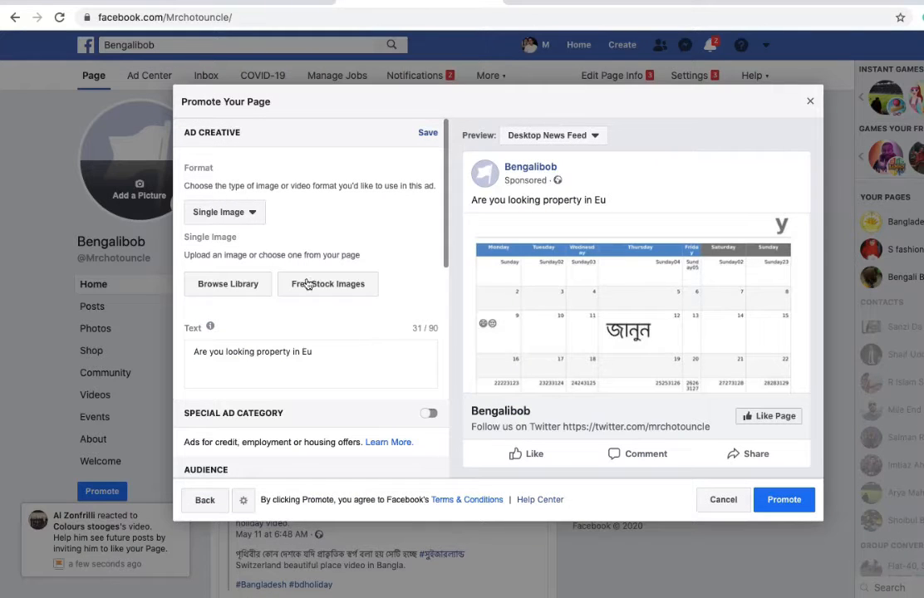
Review the ad format choices and browse the free stock images and image sources for a single-image ad
left_click(255, 214)
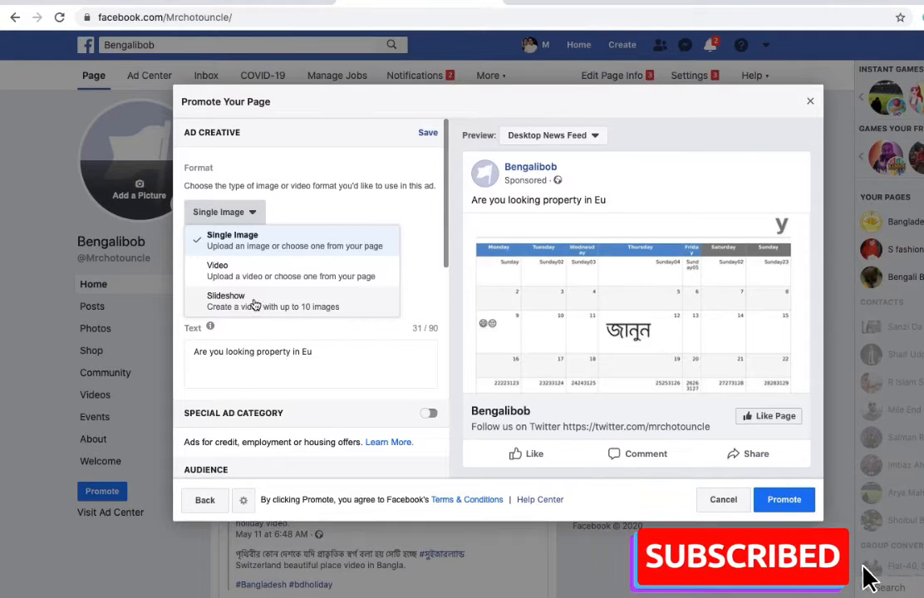
left_click(249, 244)
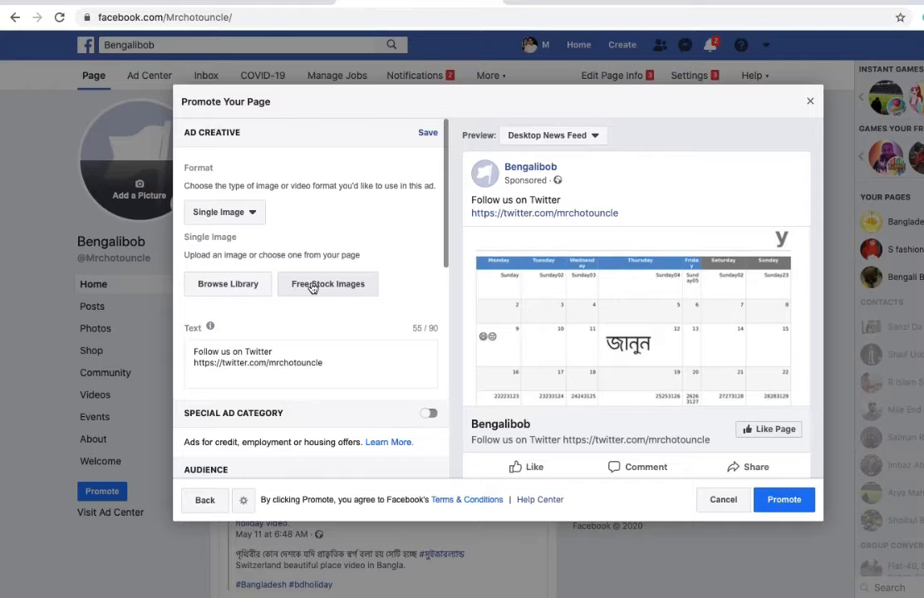
left_click(312, 285)
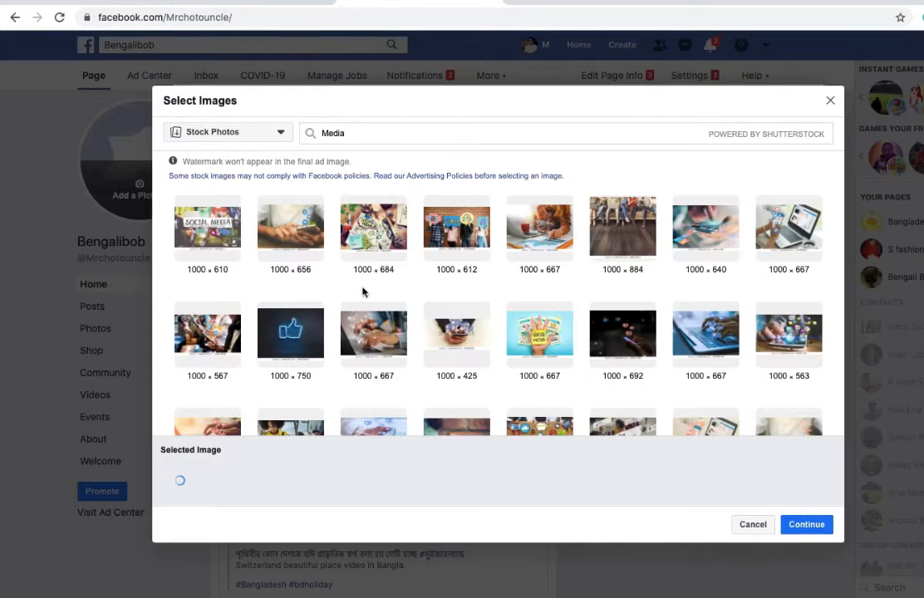
scroll(522, 303, "down", 5)
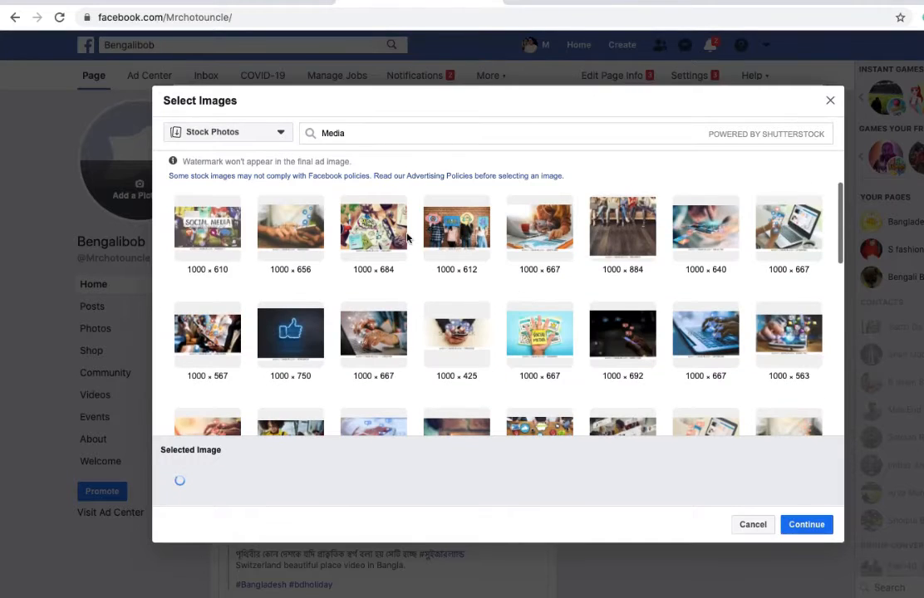
left_click(281, 132)
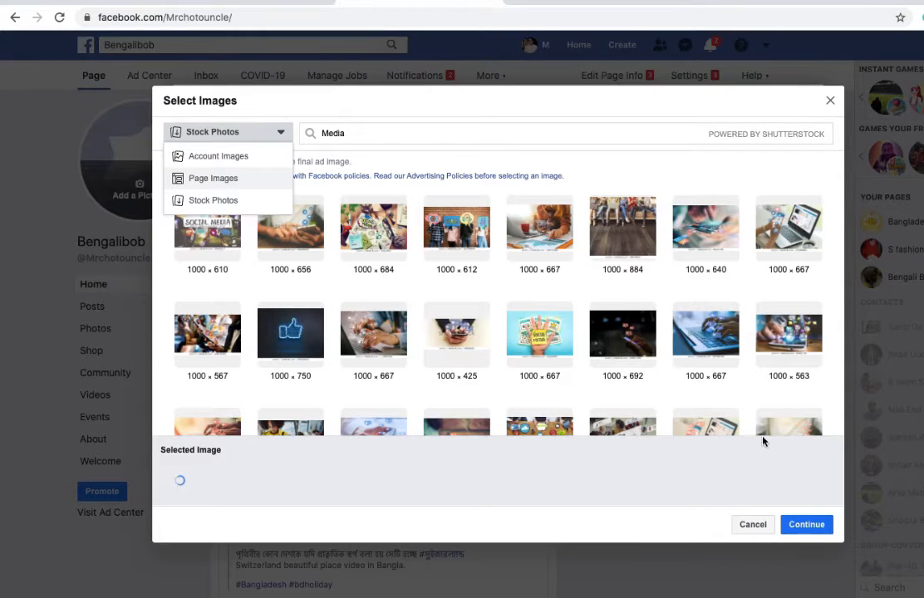
left_click(754, 527)
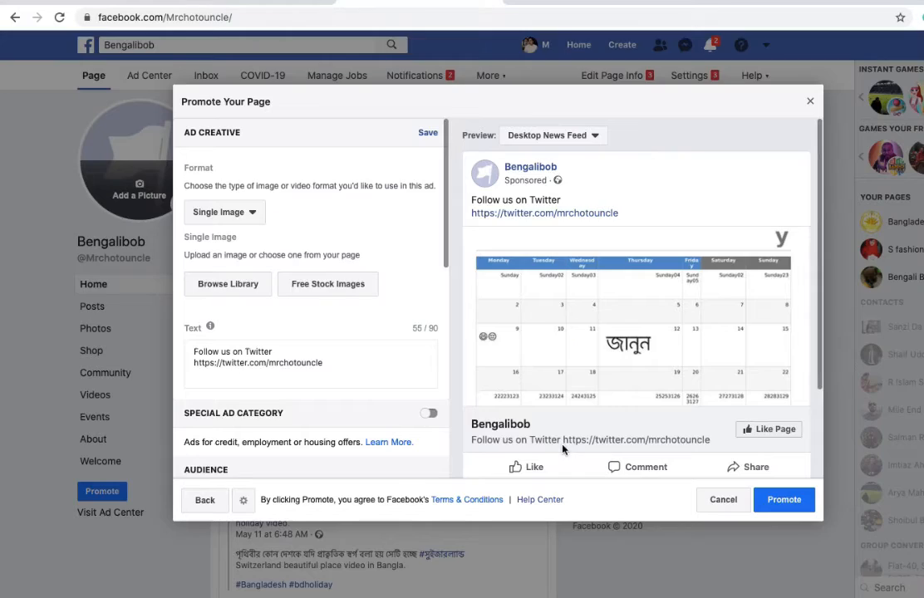
Switch the ad format to Video and remove the preselected video
left_click(251, 215)
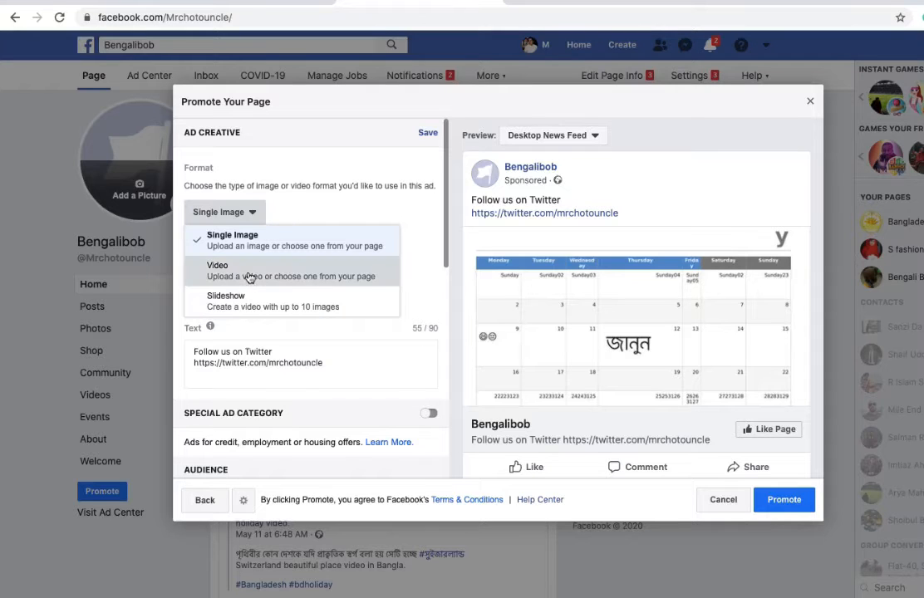
left_click(248, 277)
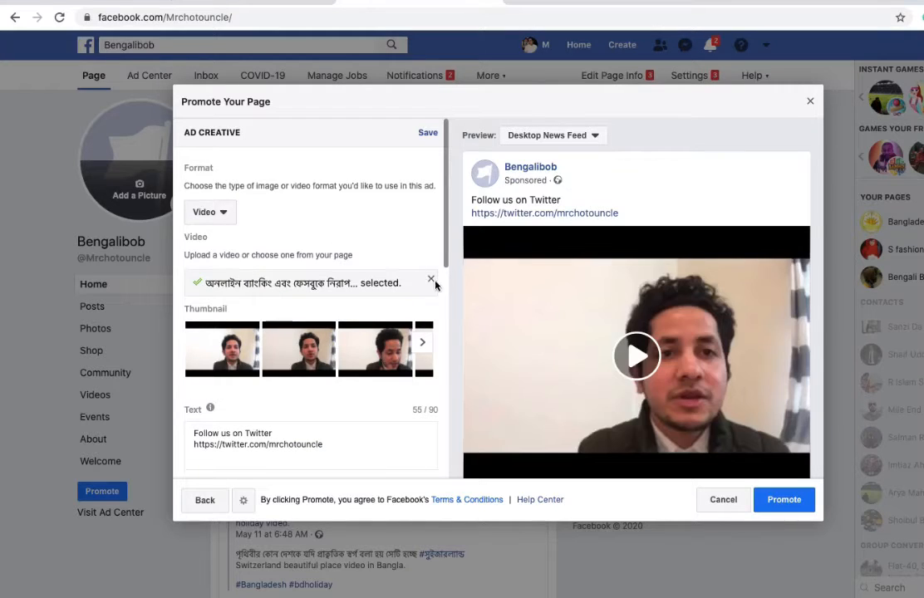
left_click(432, 283)
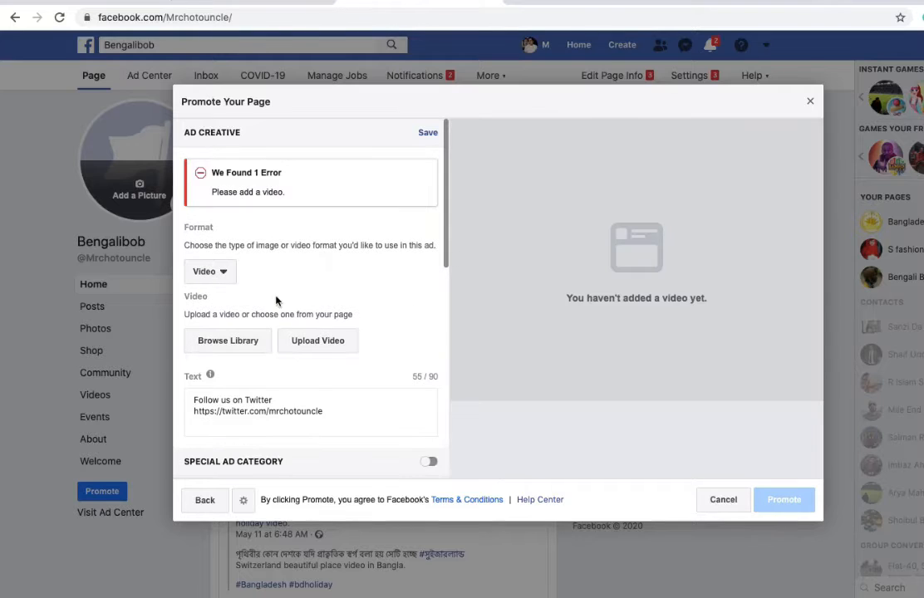
left_click(303, 342)
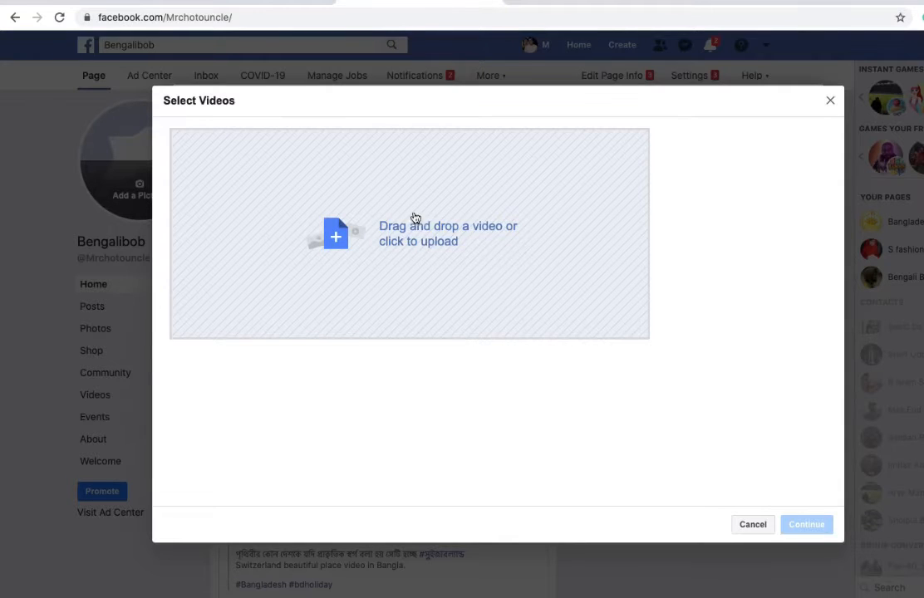
left_click(754, 526)
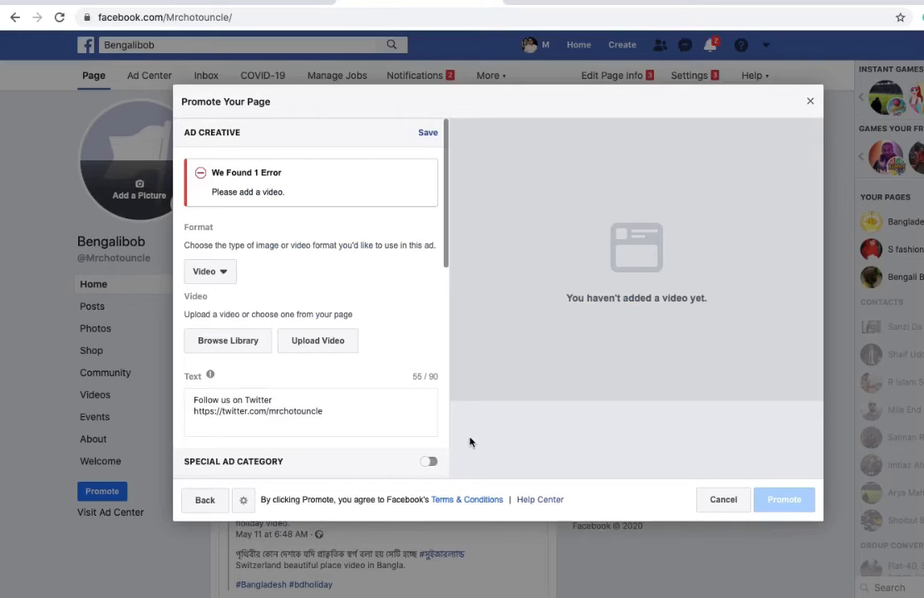
Add the 640 × 360 video from the page's own videos to the ad
left_click(228, 341)
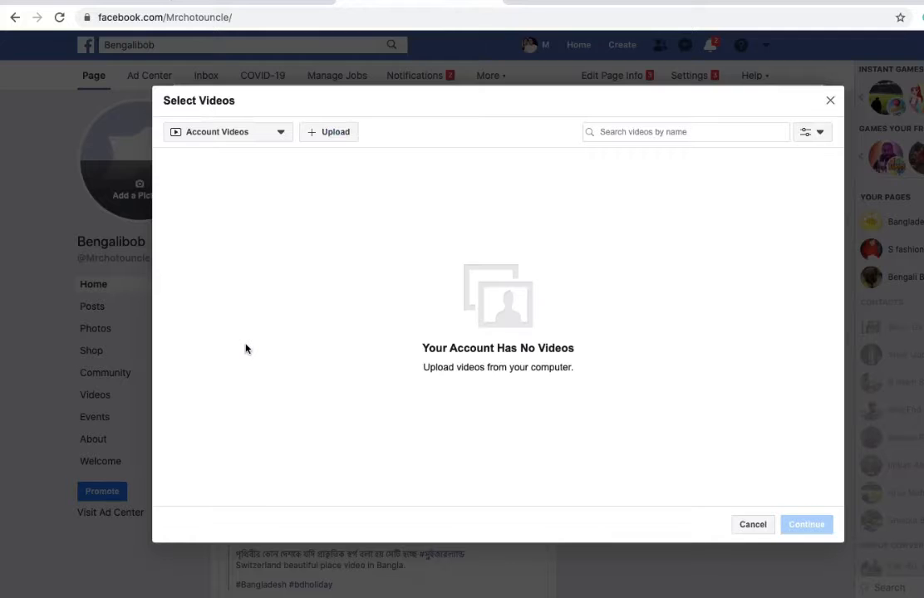
left_click(280, 136)
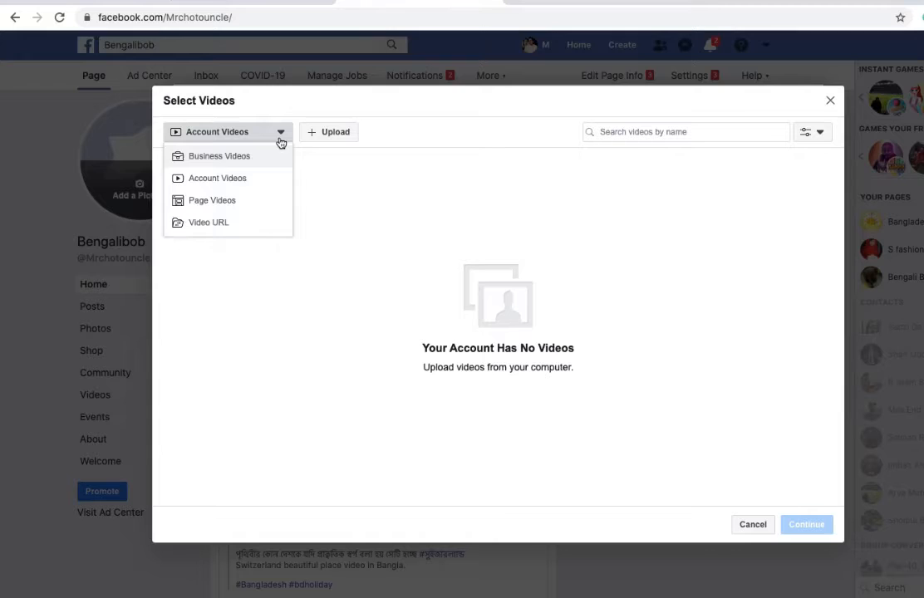
left_click(241, 210)
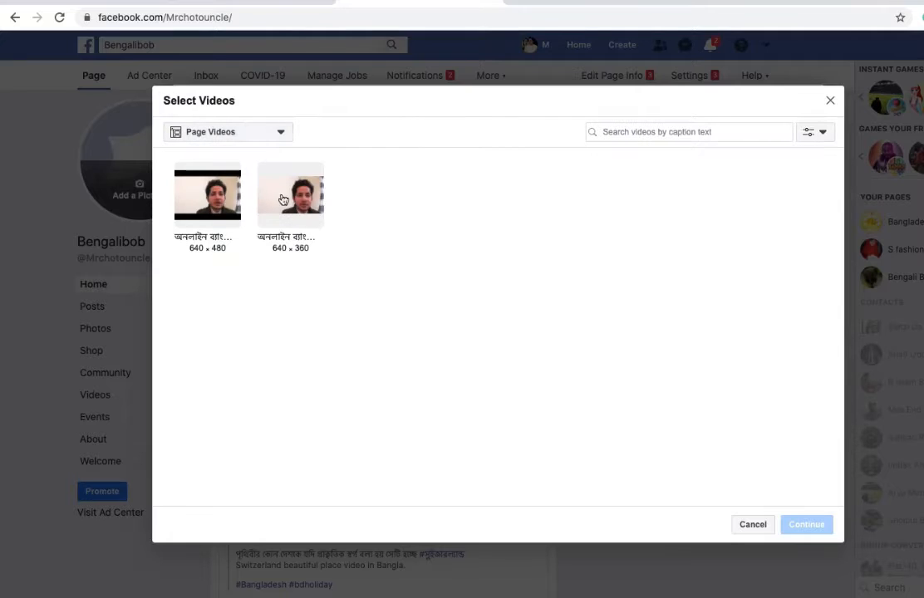
double_click(281, 208)
left_click(309, 209)
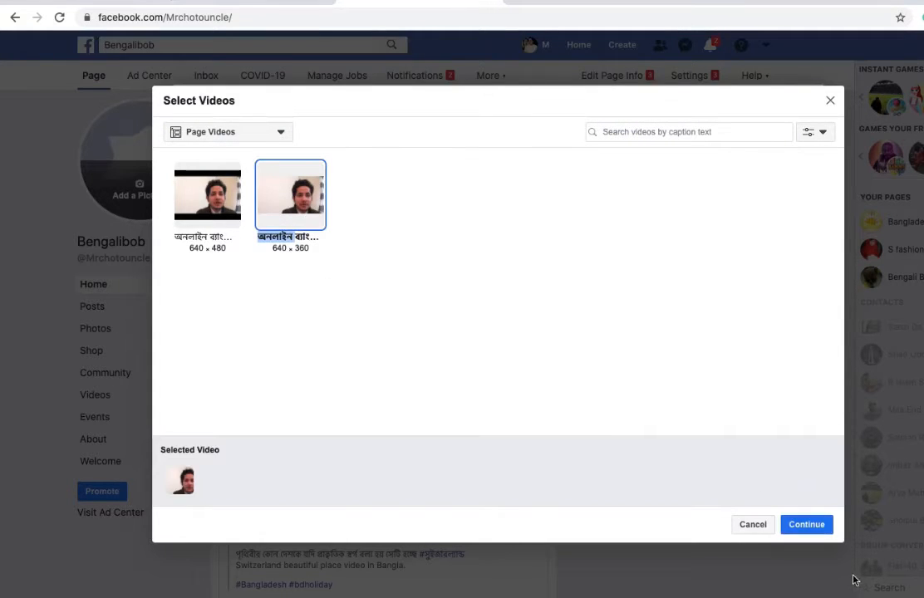
left_click(808, 526)
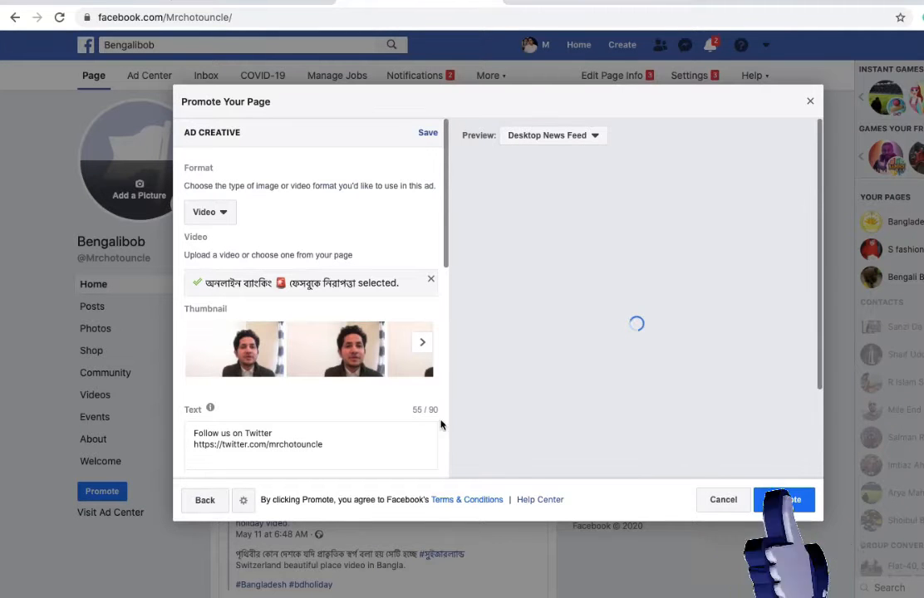
Check the video ad preview and replace the ad text with "Are you looking property in Eu ?"
scroll(399, 420, "down", 1)
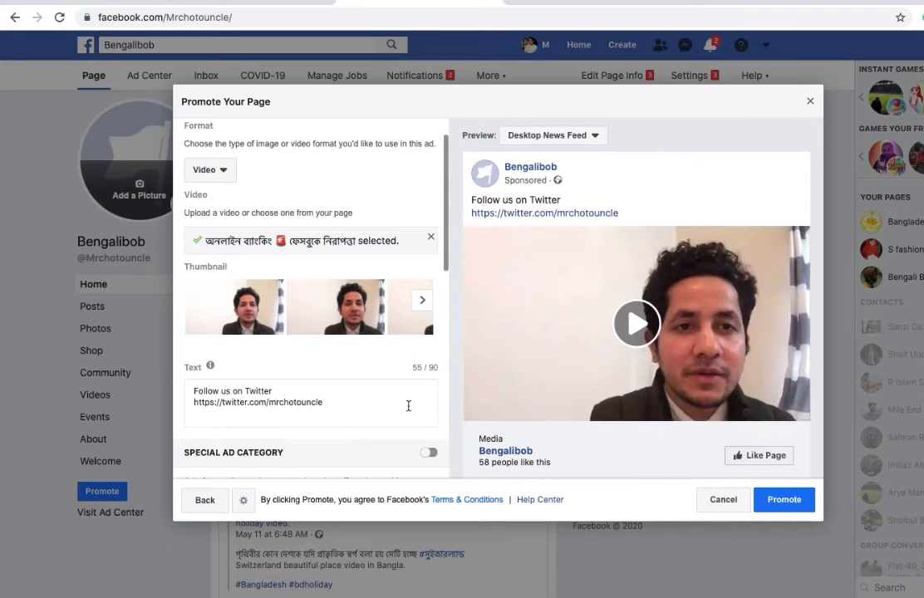
scroll(574, 375, "down", 3)
scroll(688, 326, "up", 3)
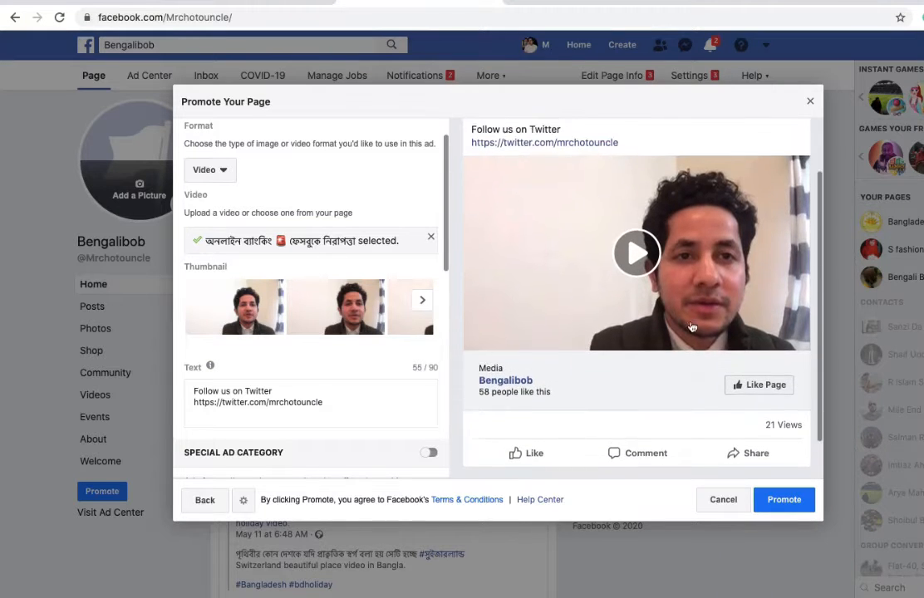
scroll(691, 327, "down", 3)
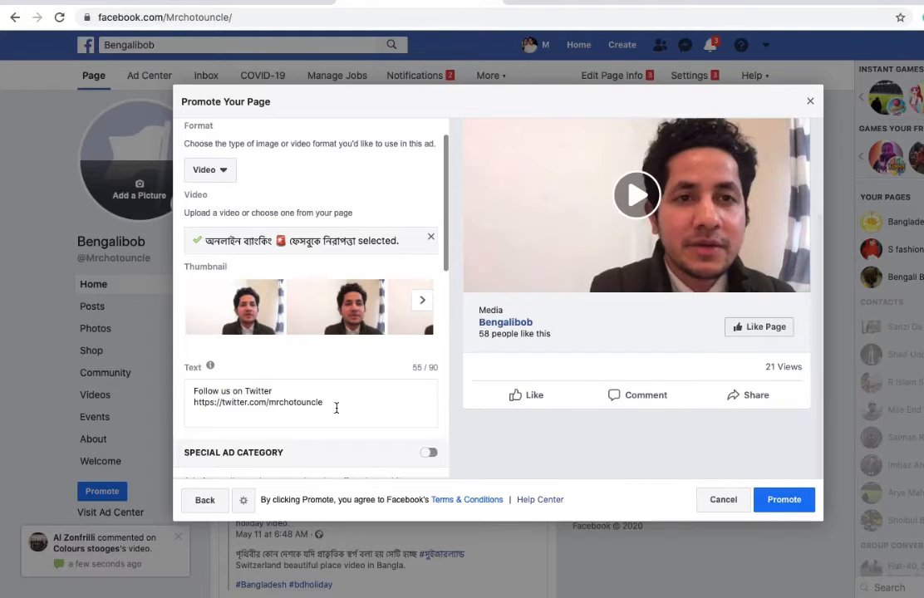
left_click(315, 391)
key("super+a")
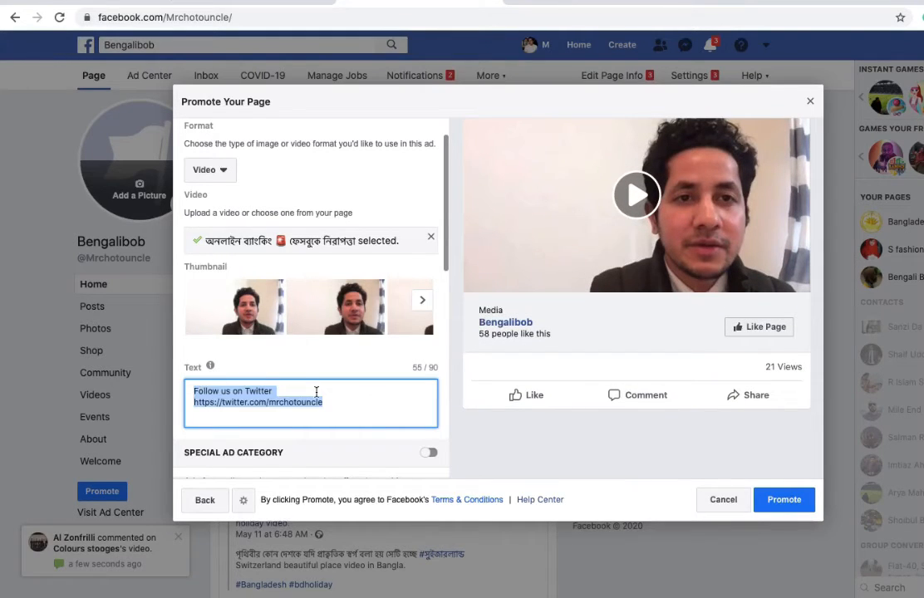
key("BackSpace")
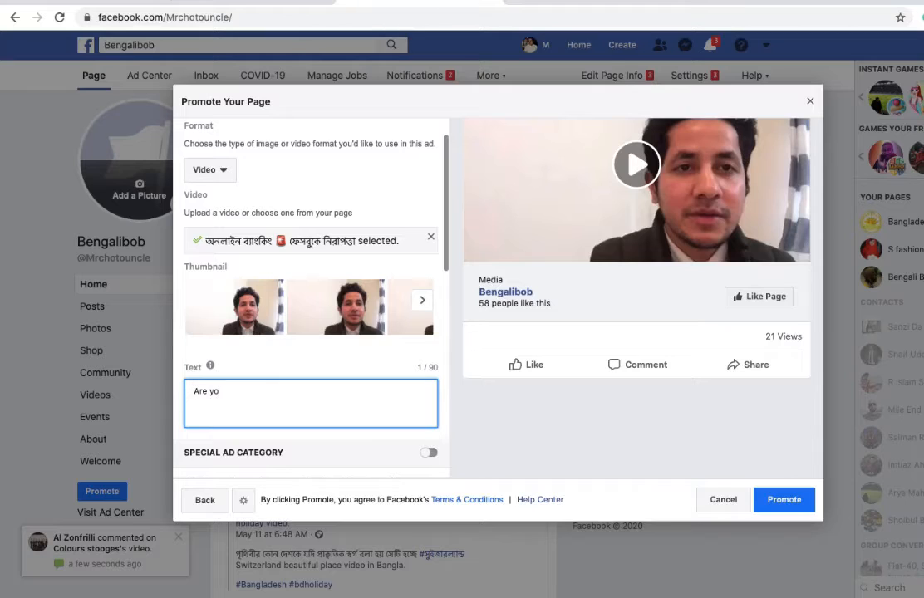
type("Are you looking pr")
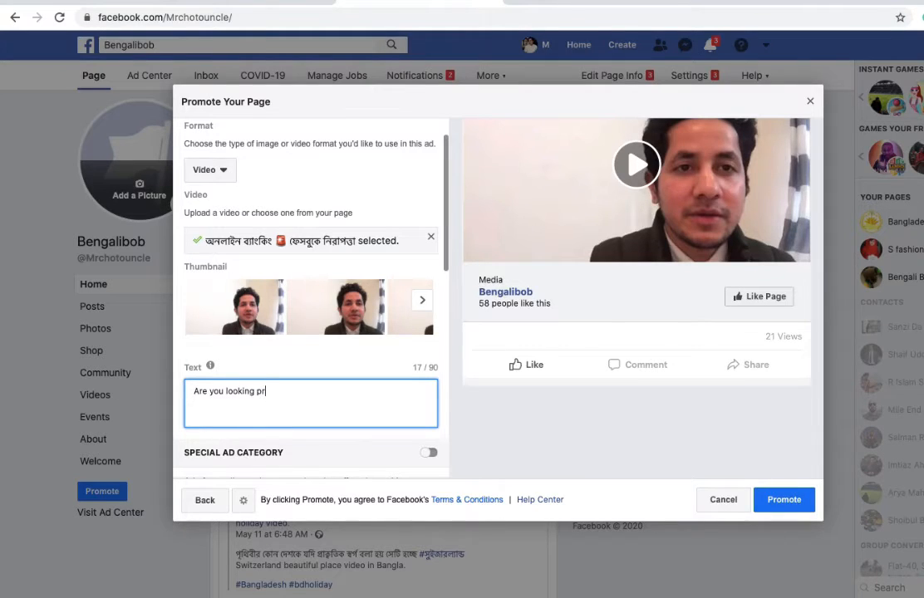
type("operty ")
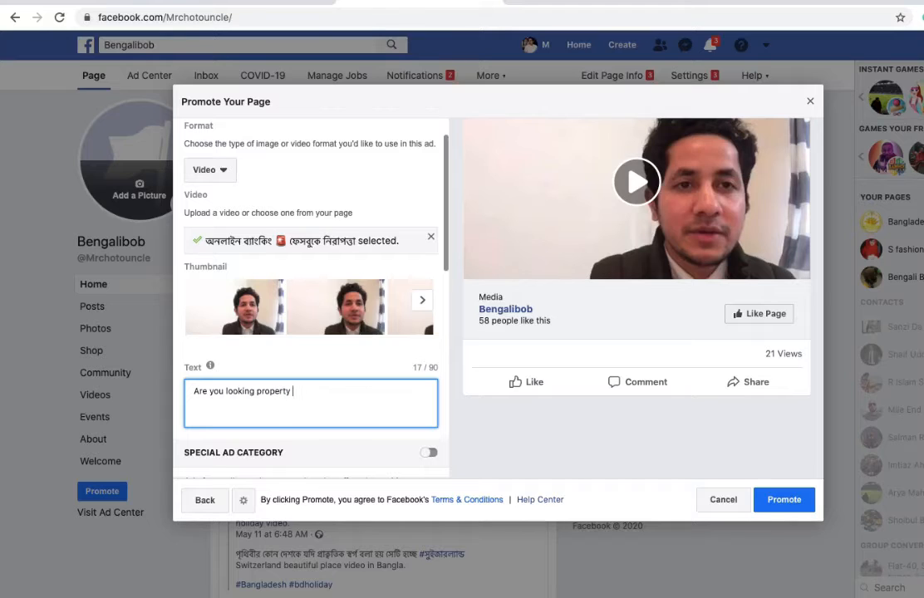
type("in E")
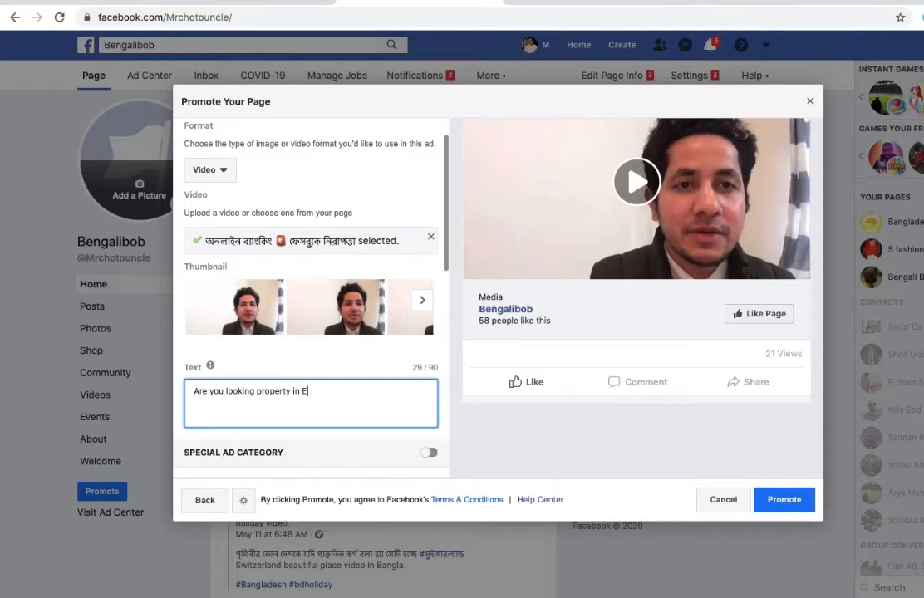
type("u")
Open the targeted audience for editing and check its gender option and the minimum and maximum age choices
scroll(366, 400, "down", 3)
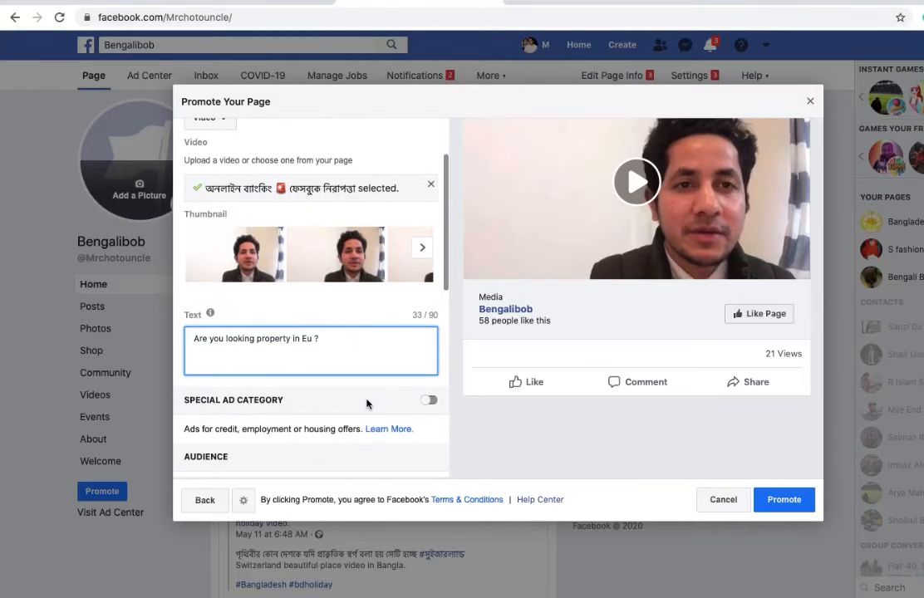
scroll(369, 405, "down", 2)
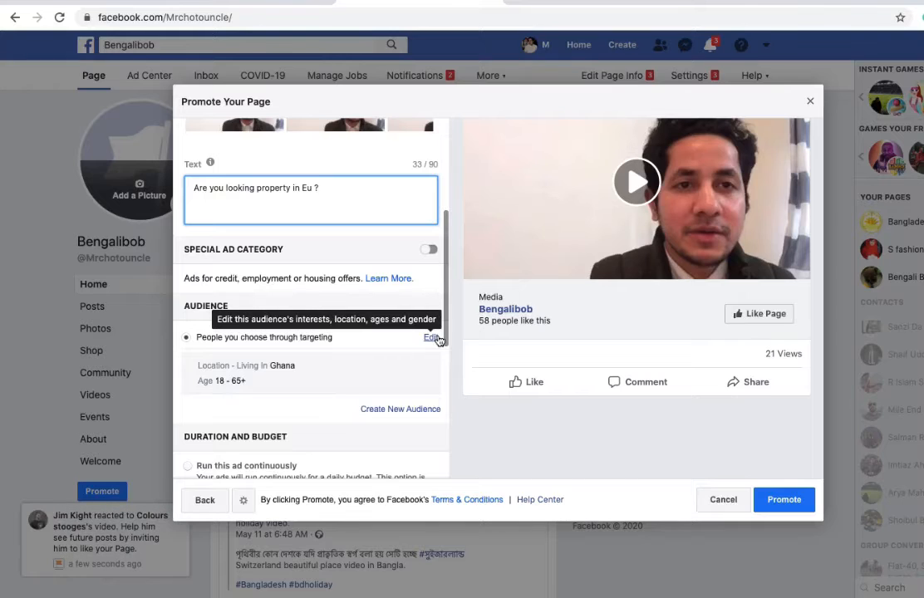
left_click(436, 337)
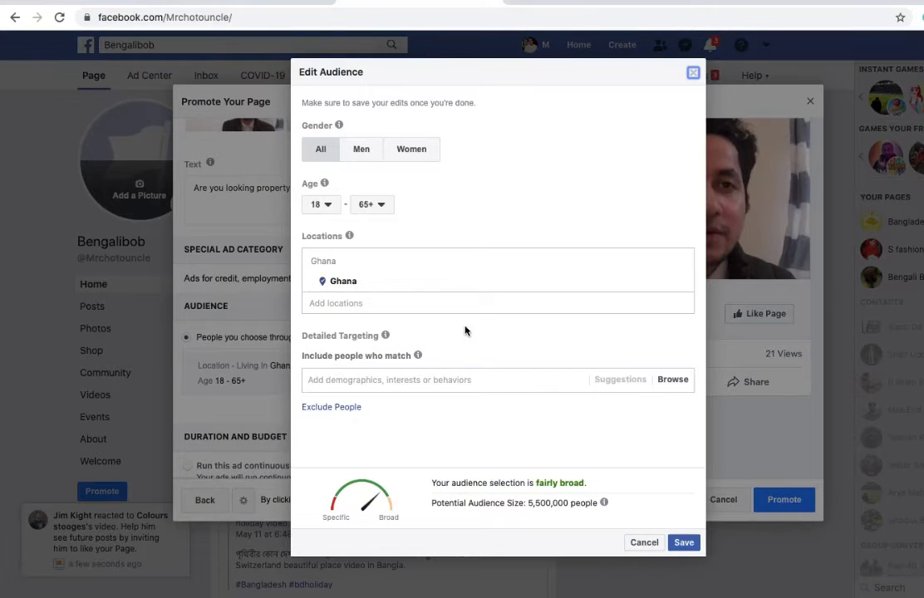
mouse_move(503, 287)
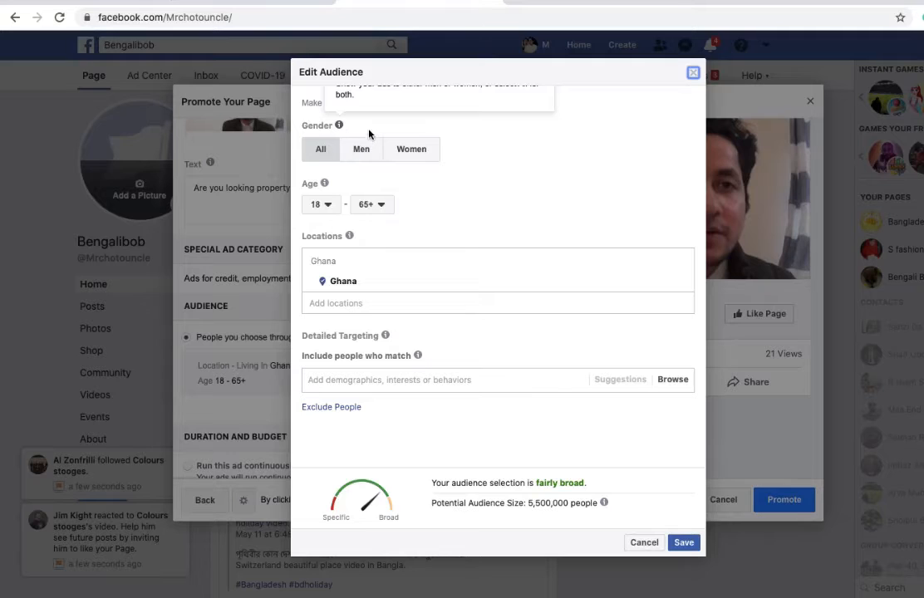
left_click(330, 208)
left_click(331, 212)
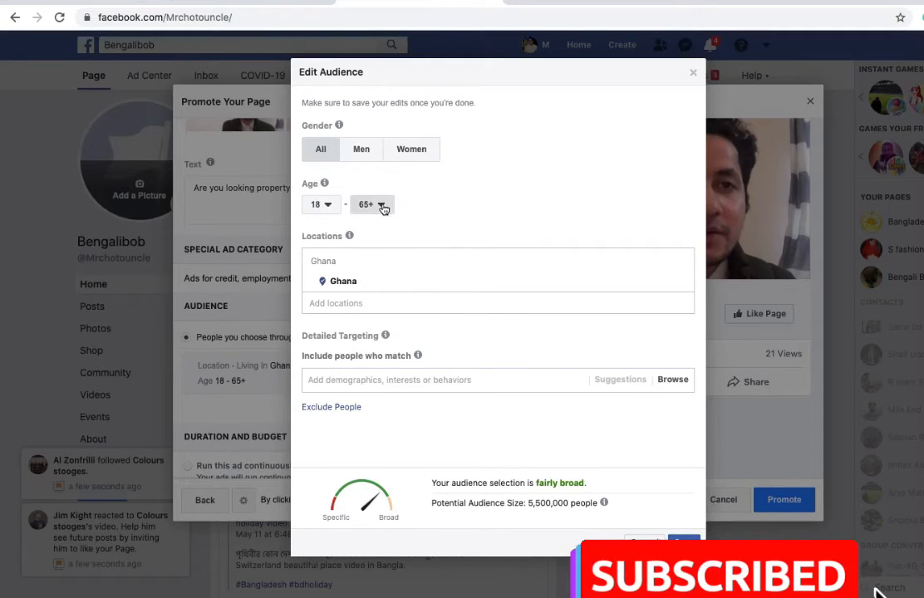
left_click(384, 205)
left_click(422, 201)
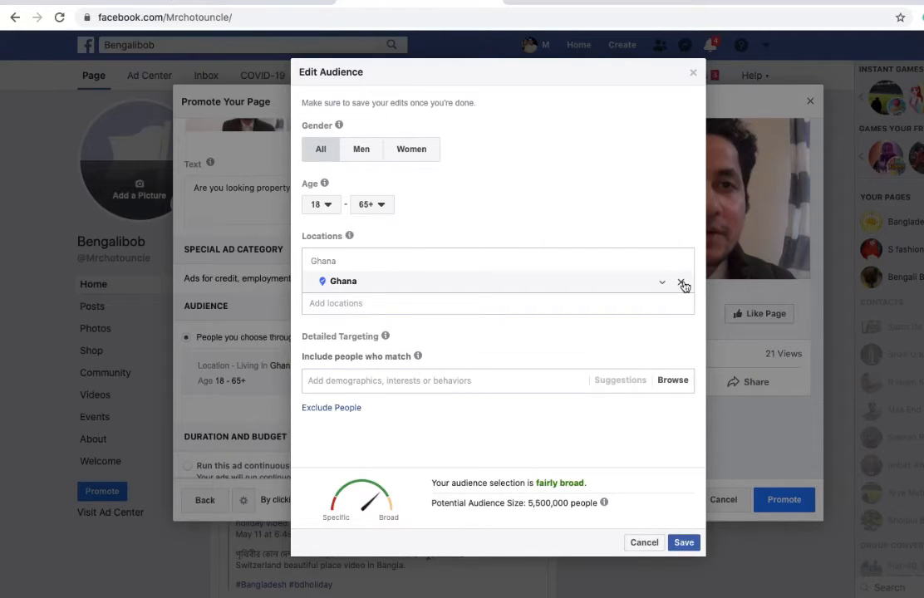
Replace Ghana with the Europe region as the audience location
left_click(681, 285)
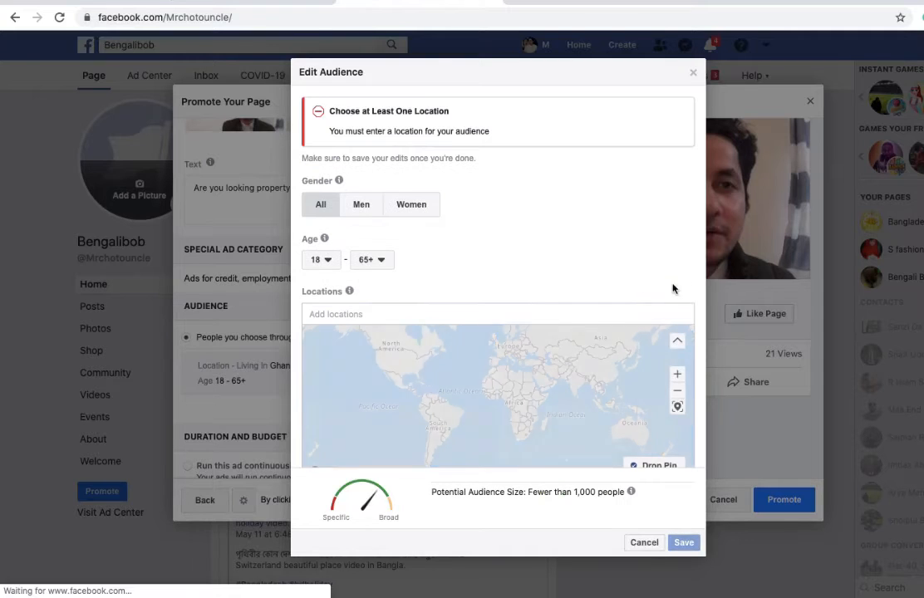
left_click(396, 321)
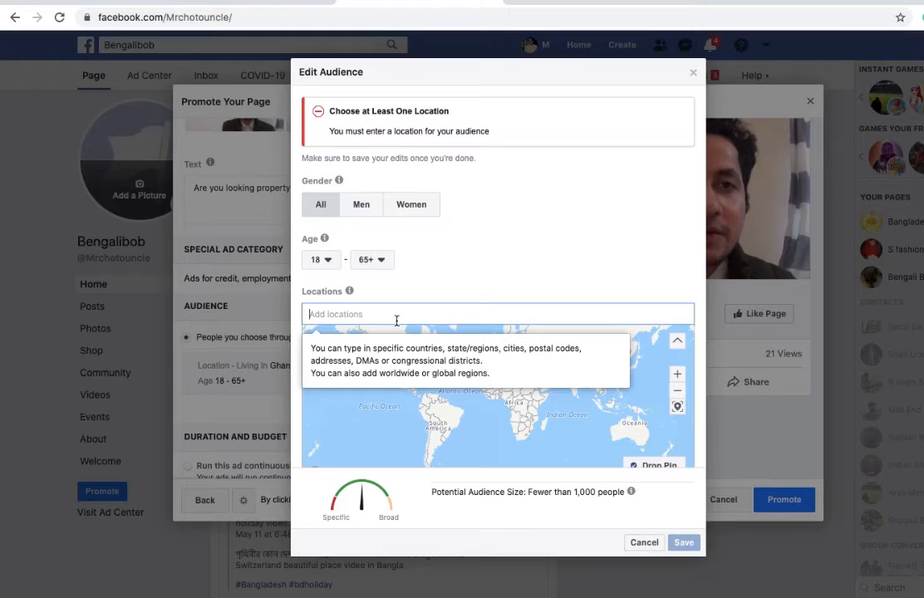
type("E")
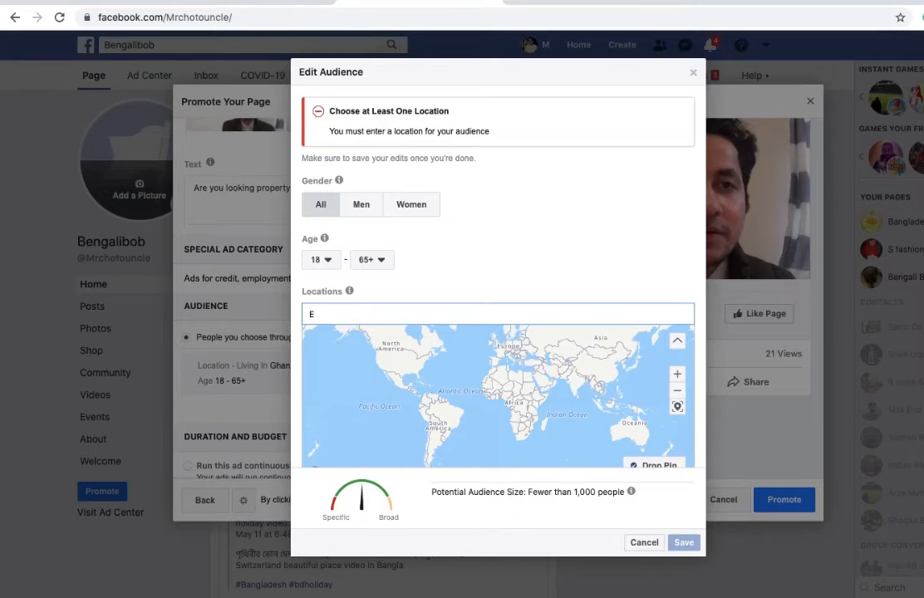
type("U")
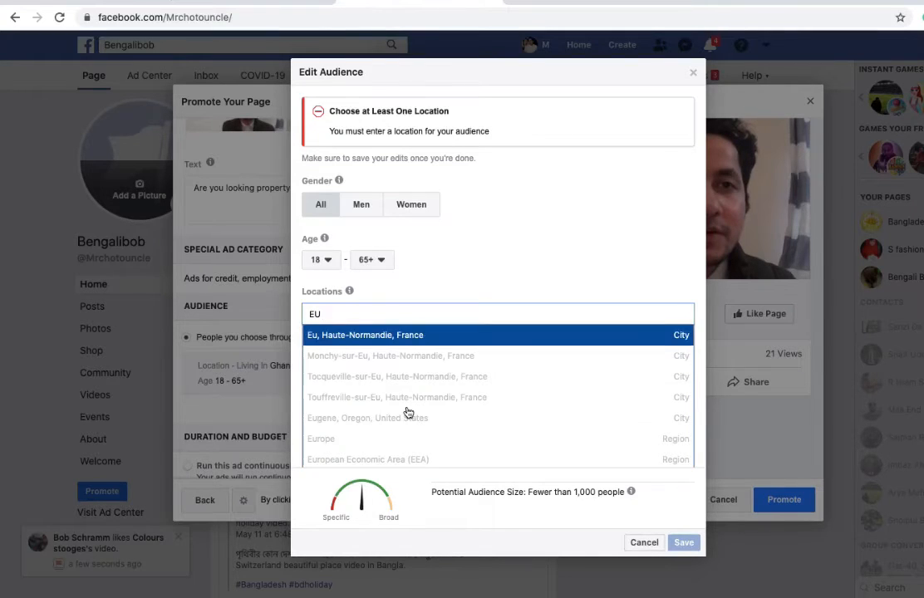
left_click(365, 439)
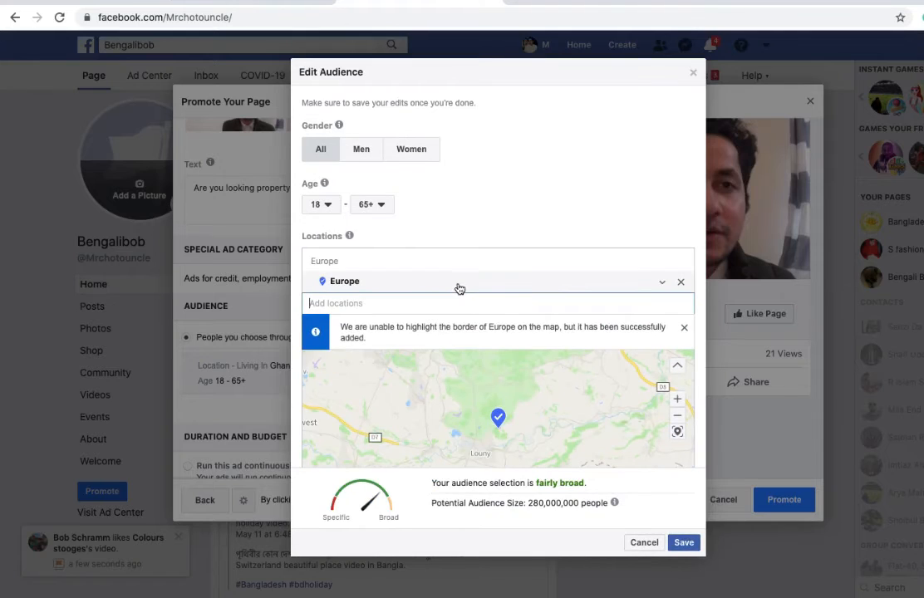
Remove Europe from the audience locations and add London, England instead
left_click(680, 282)
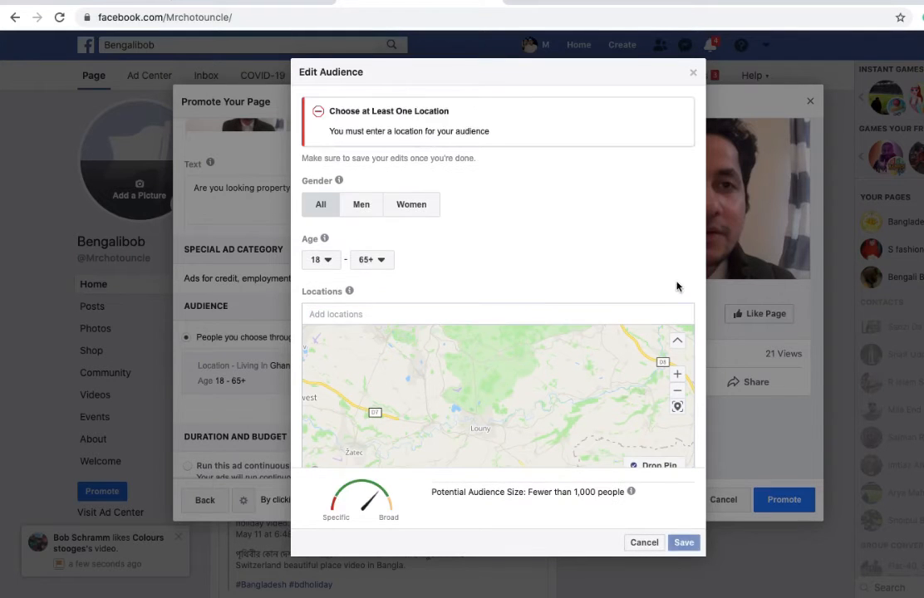
left_click(419, 313)
type("London")
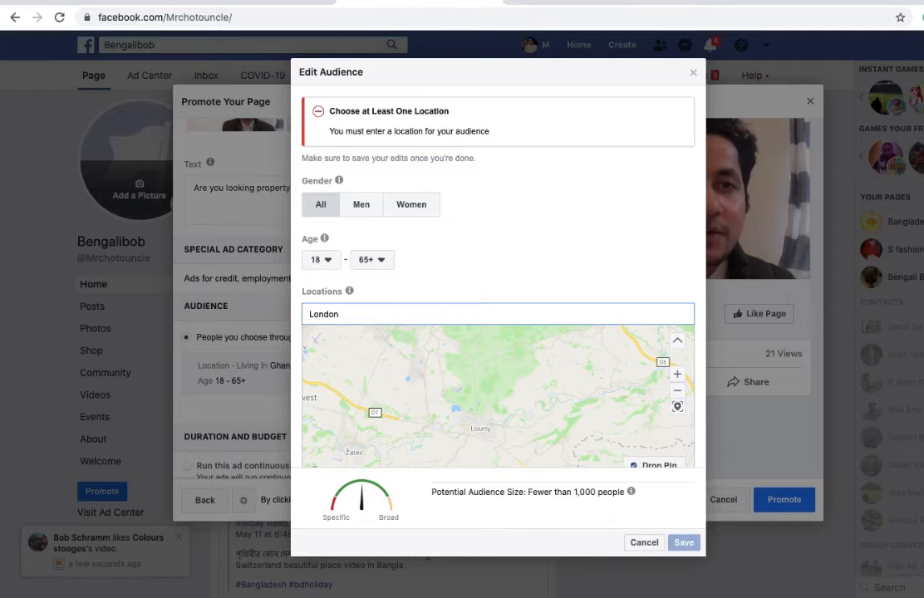
left_click(422, 337)
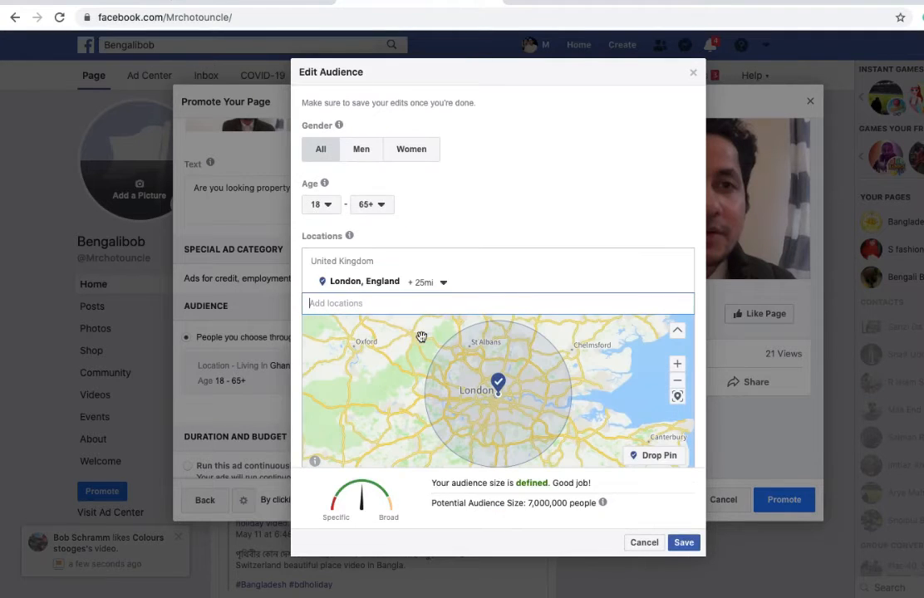
Widen the targeting radius around London to 42 miles
left_click(444, 283)
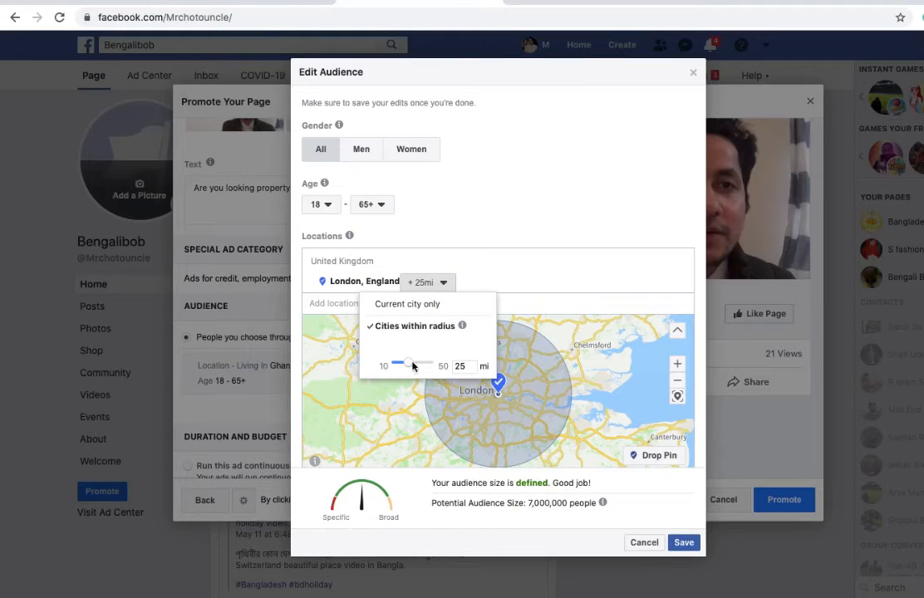
left_click_drag(410, 366, 426, 367)
left_click(549, 287)
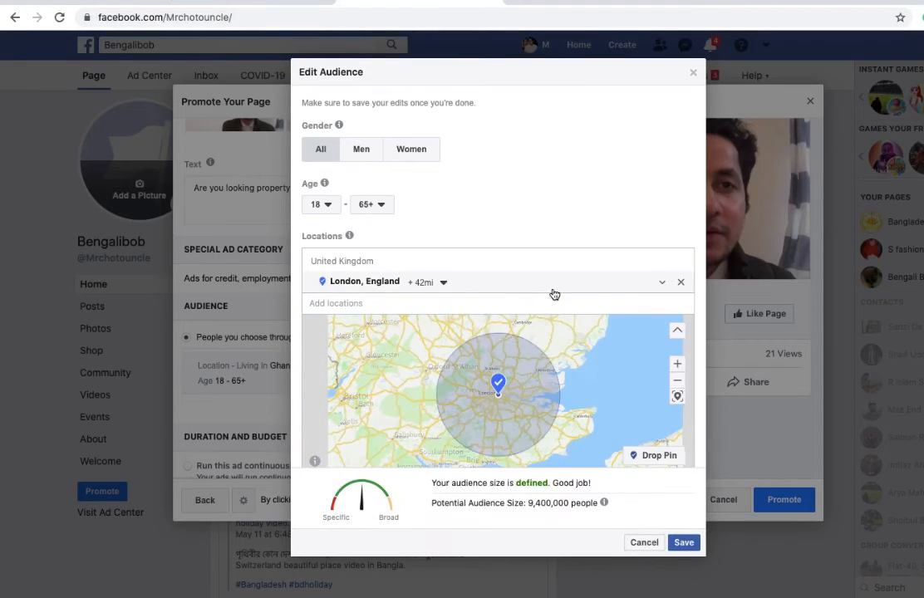
left_click(623, 307)
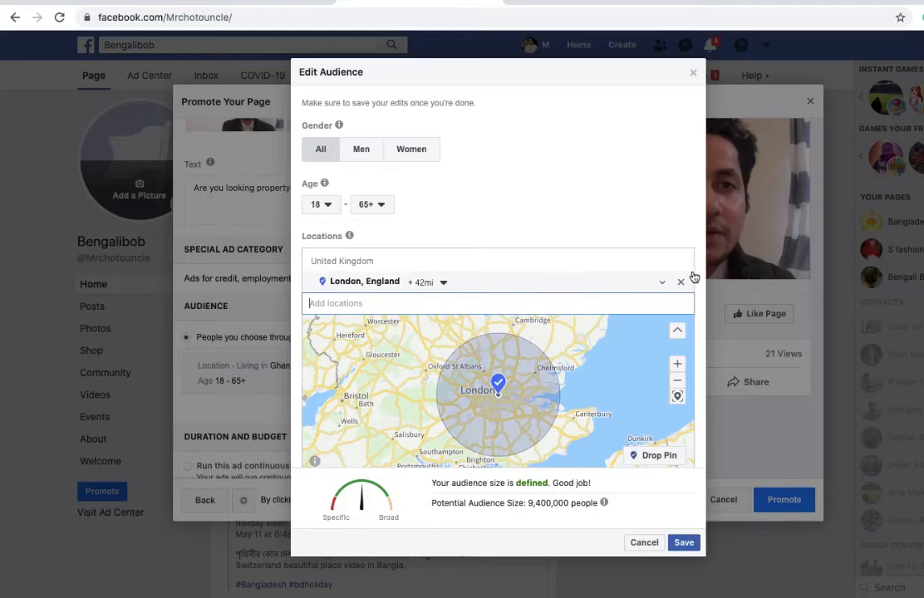
Remove London from the audience locations and add the Europe region again
left_click(683, 283)
left_click(420, 320)
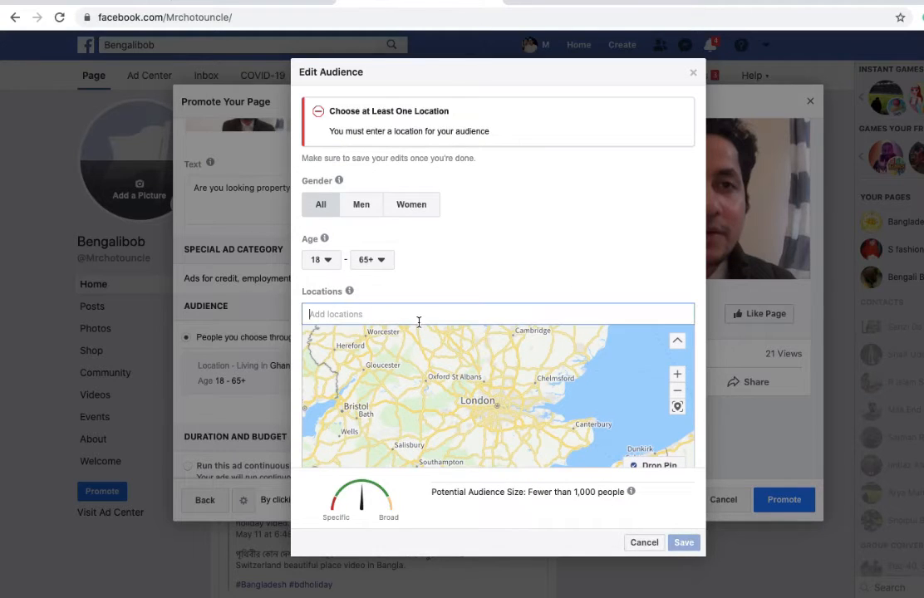
type("eu")
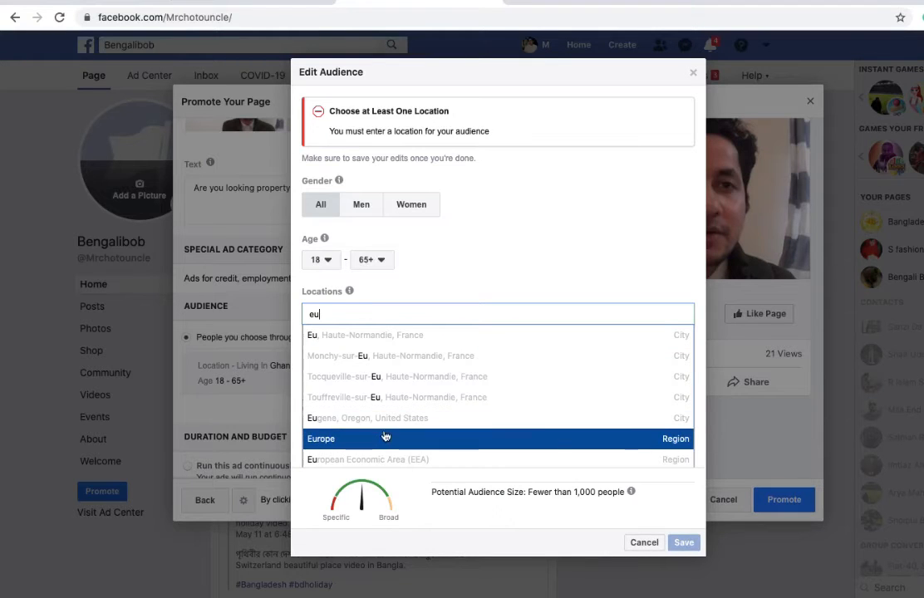
left_click(385, 441)
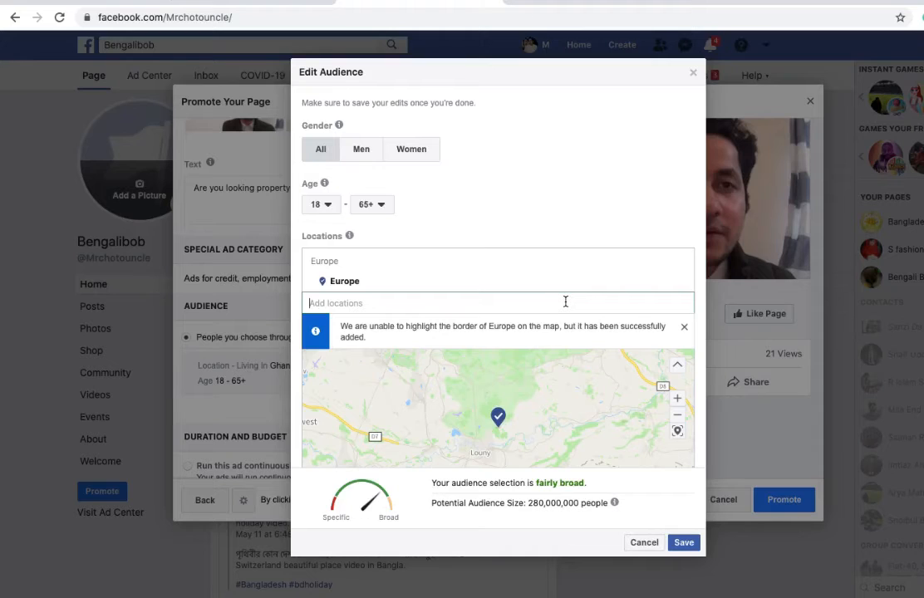
Search for Ghana as an additional location and save the audience with only Europe selected
type("Gh")
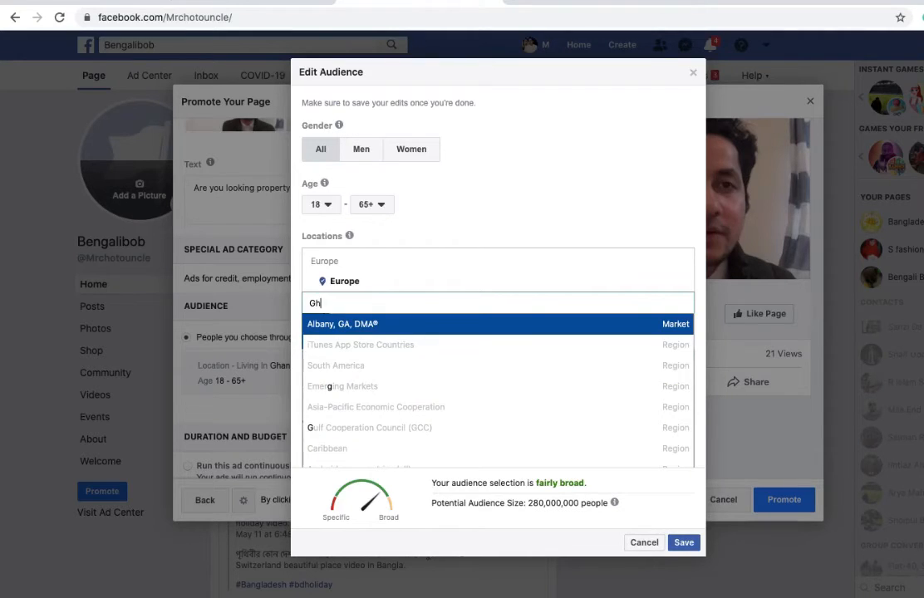
type("ana")
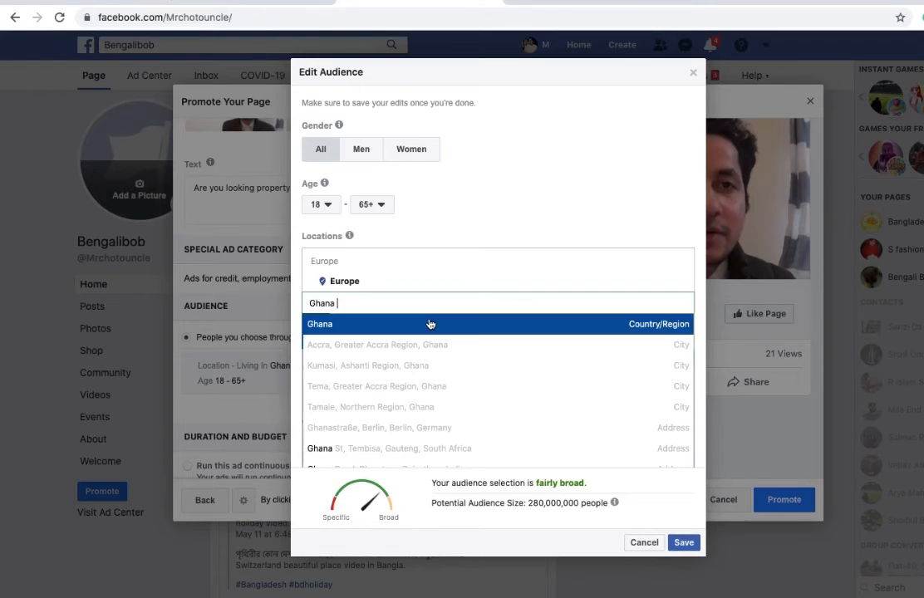
left_click(684, 542)
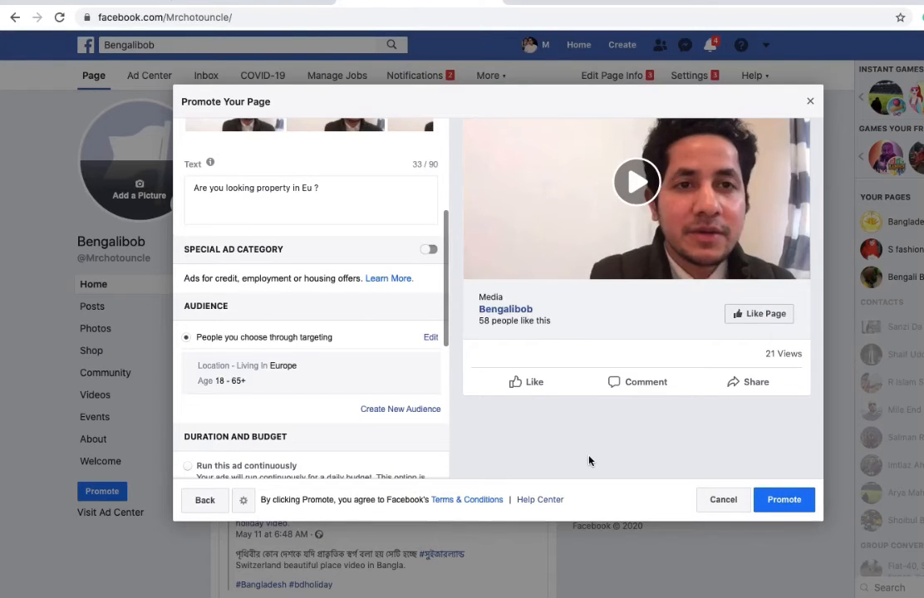
Set the ad's duration to 7 days, keeping the option with a chosen end date
scroll(316, 390, "down", 2)
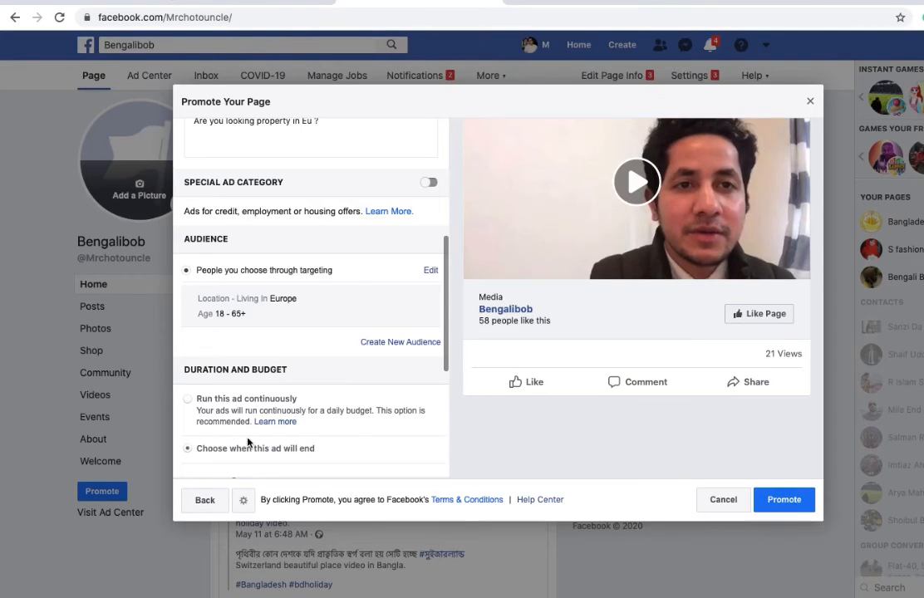
scroll(247, 443, "down", 1)
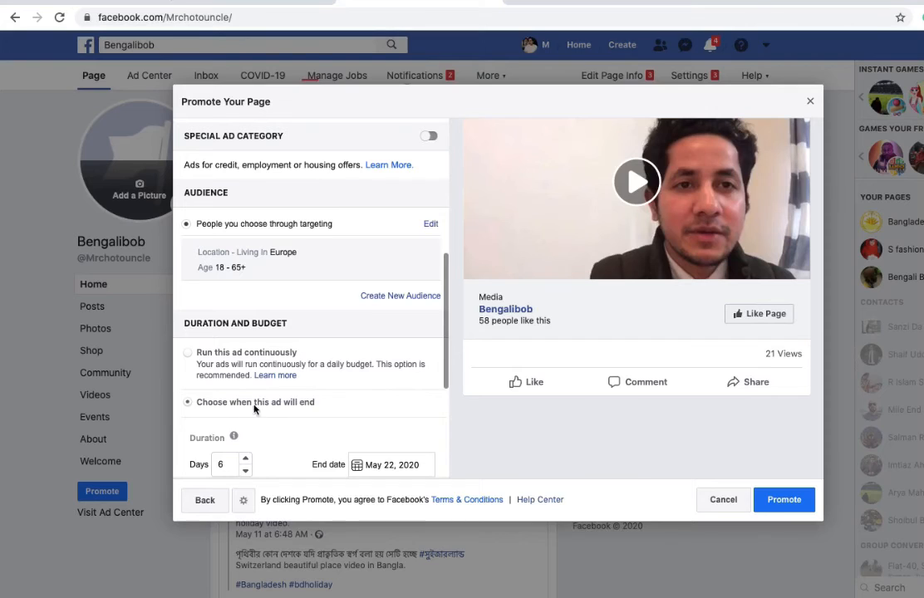
scroll(286, 419, "down", 2)
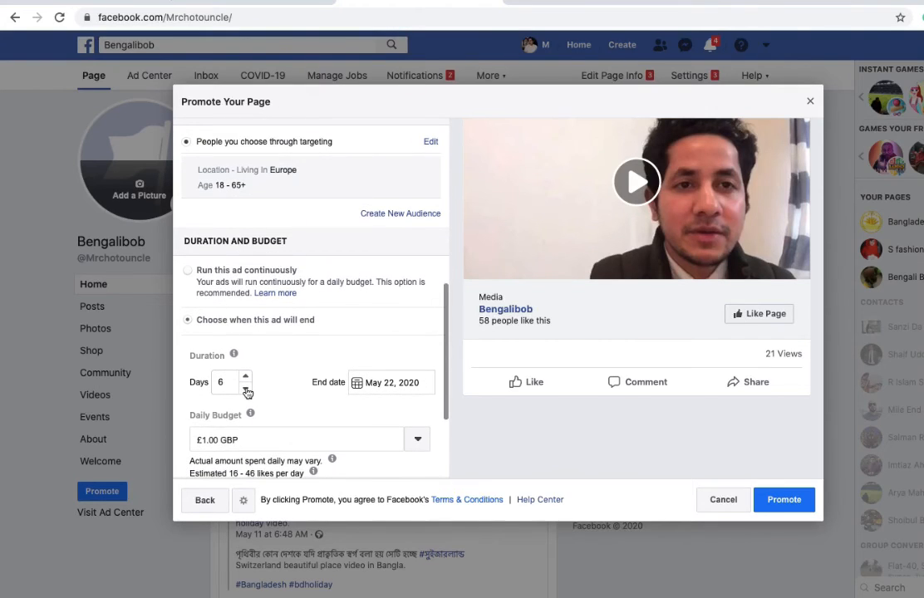
left_click(246, 390)
left_click(245, 380)
left_click(245, 380)
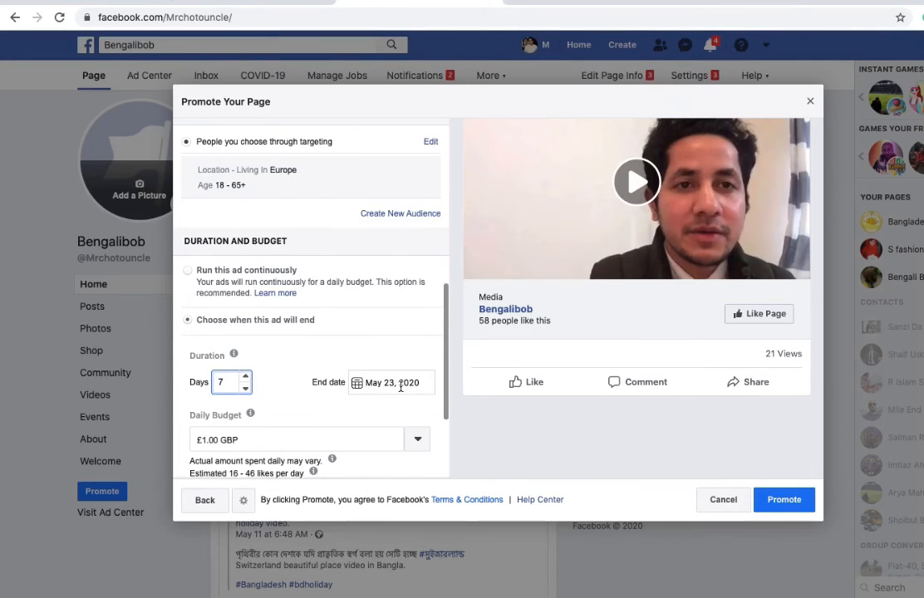
Review the ad's daily budget, spending note, total cost summary, end date and payment method
scroll(371, 418, "down", 1)
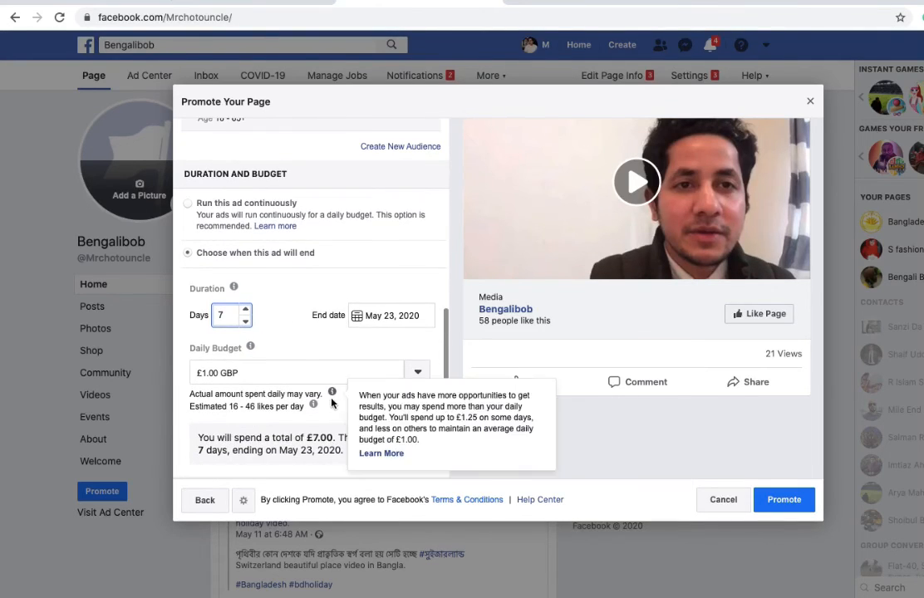
mouse_move(200, 350)
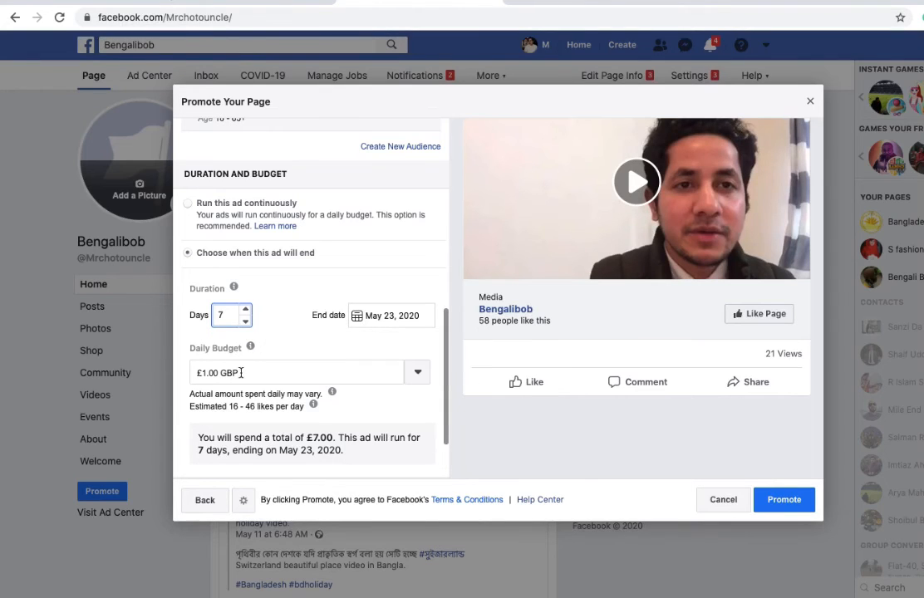
scroll(279, 386, "down", 1)
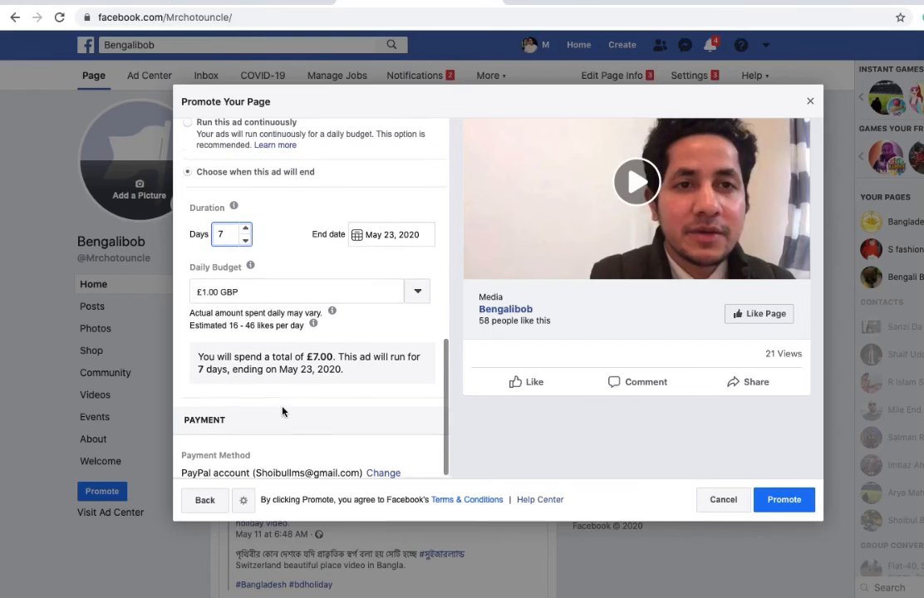
scroll(283, 410, "up", 1)
scroll(283, 411, "down", 1)
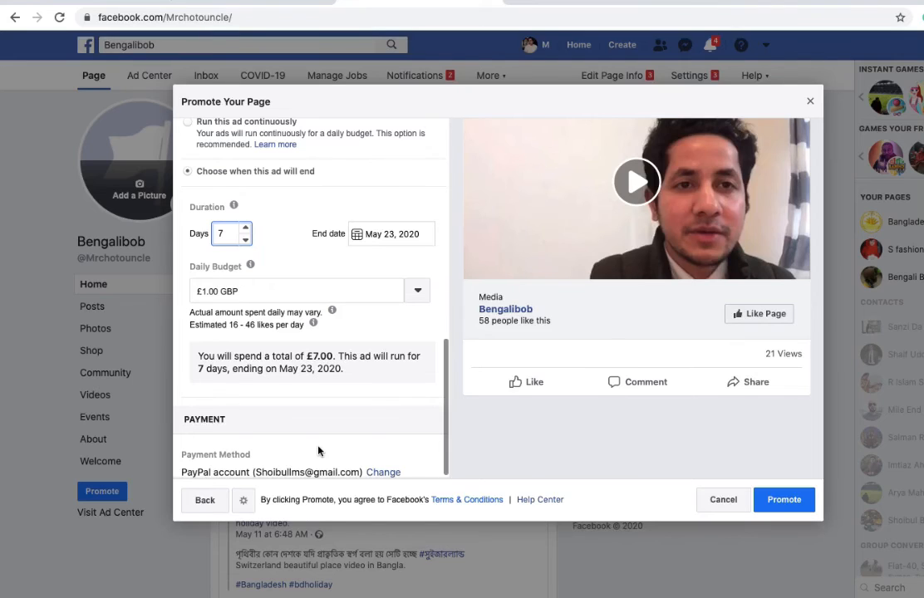
scroll(318, 450, "down", 1)
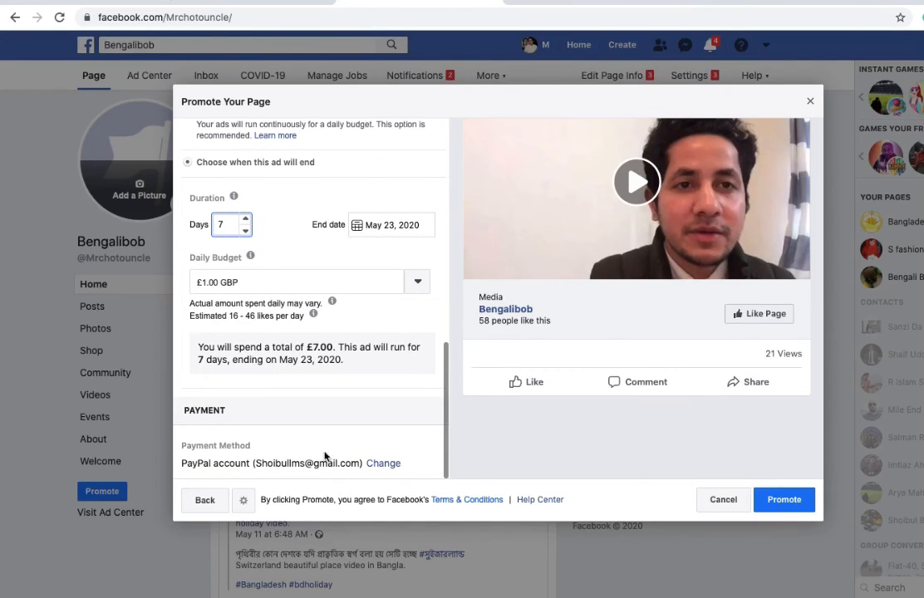
scroll(337, 461, "up", 1)
scroll(339, 466, "down", 1)
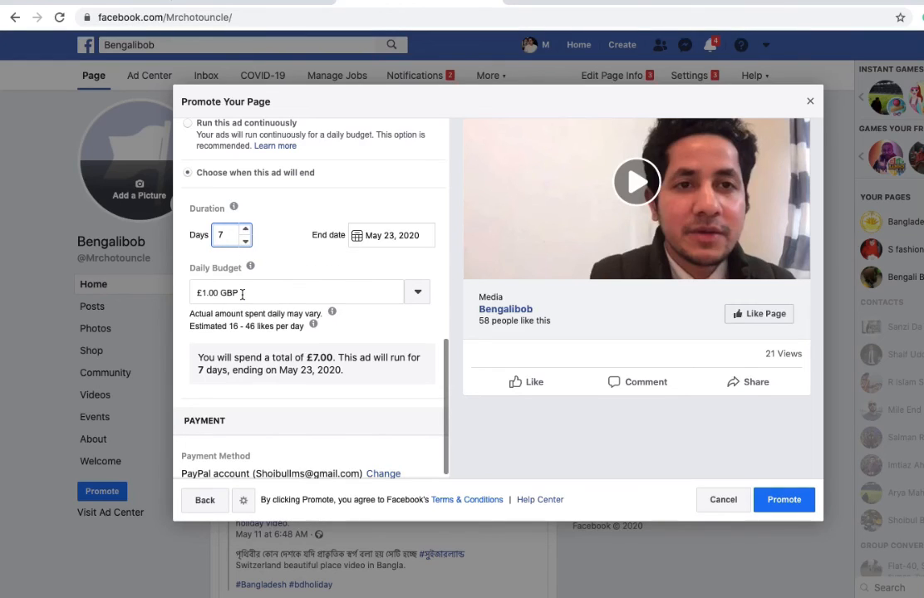
scroll(275, 386, "down", 1)
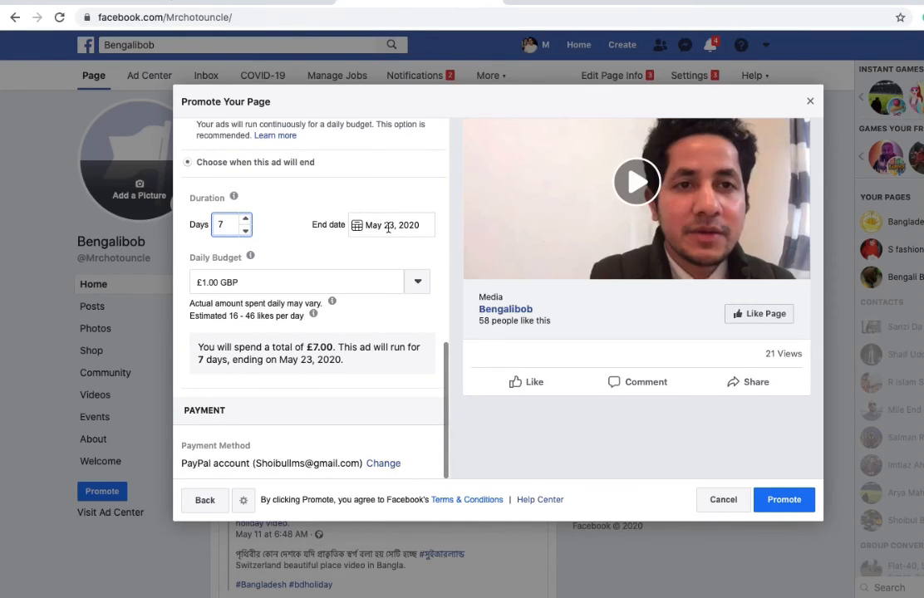